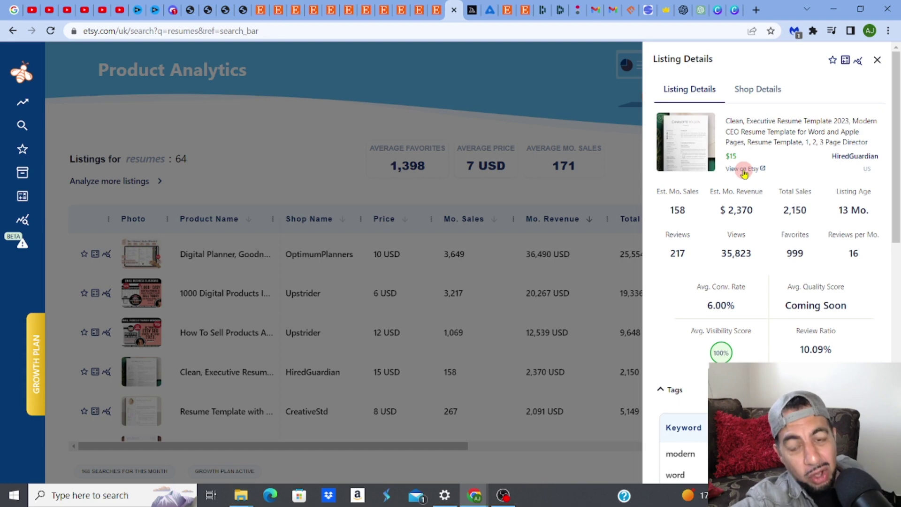
Open HiredGuardian's Clean, Executive Resume Template listing on Etsy from Everbee's Listing Details
left_click(743, 169)
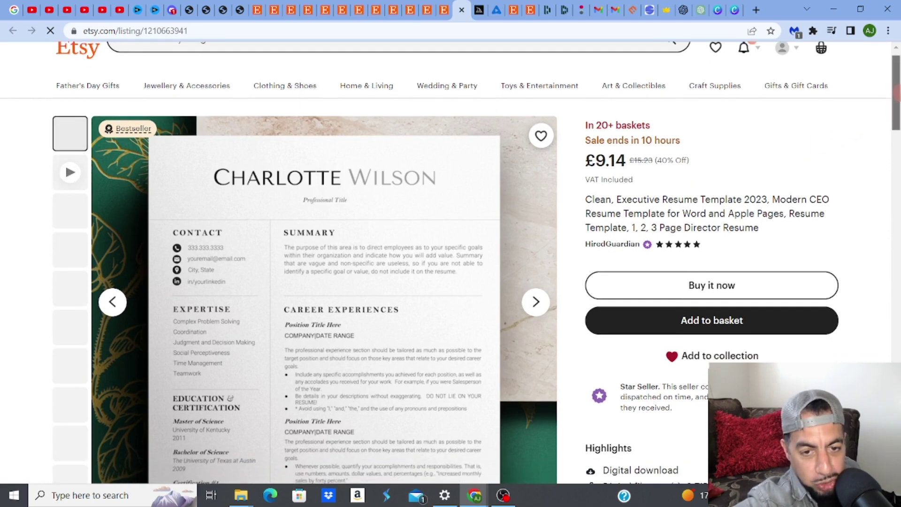
Page through the listing photos: third image, 1 Page Resume, 2 & 3 Page Resume, Cover letter & References
scroll(898, 88, "down", 1)
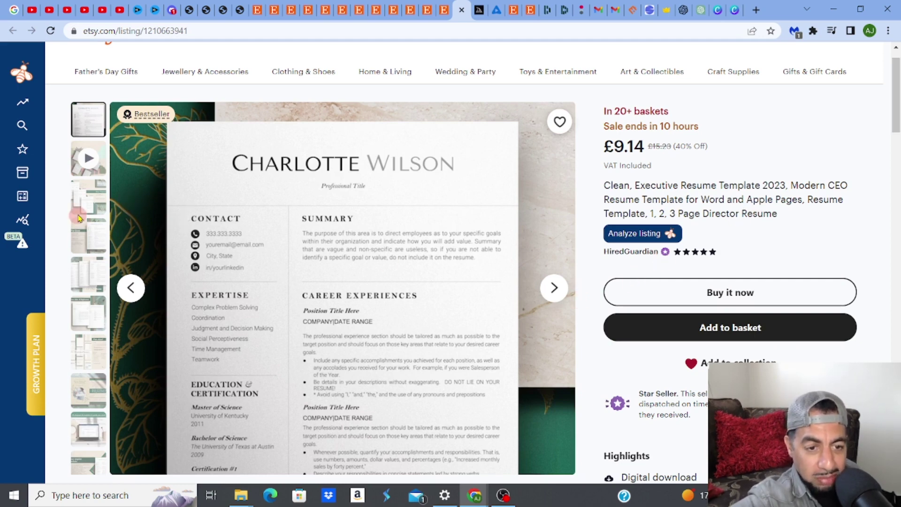
left_click(98, 197)
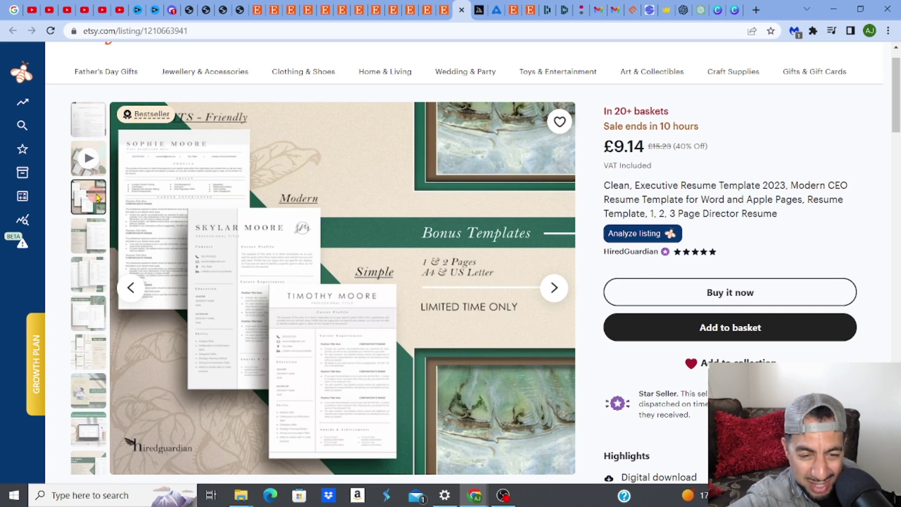
left_click(92, 247)
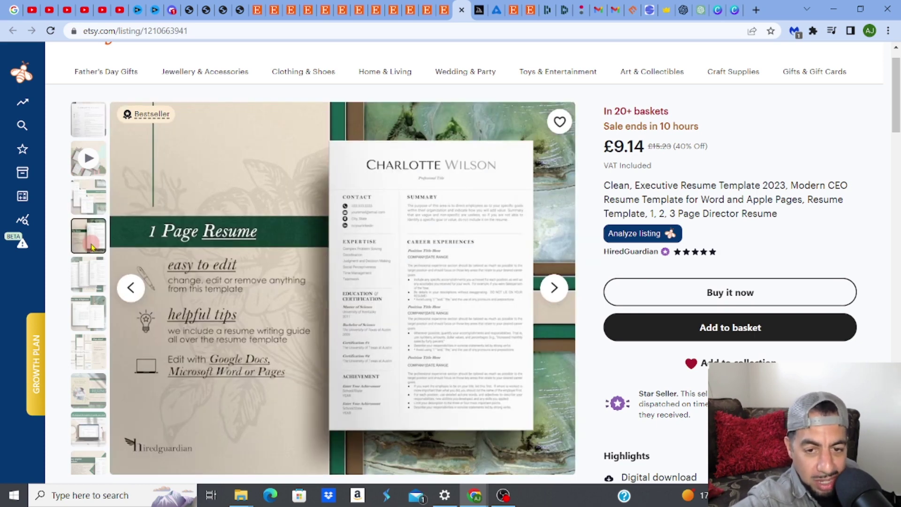
left_click(92, 275)
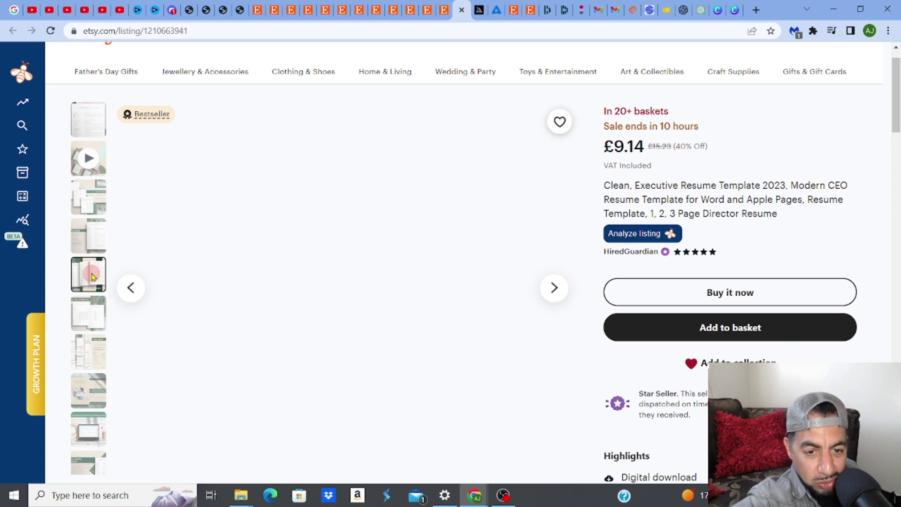
left_click(96, 323)
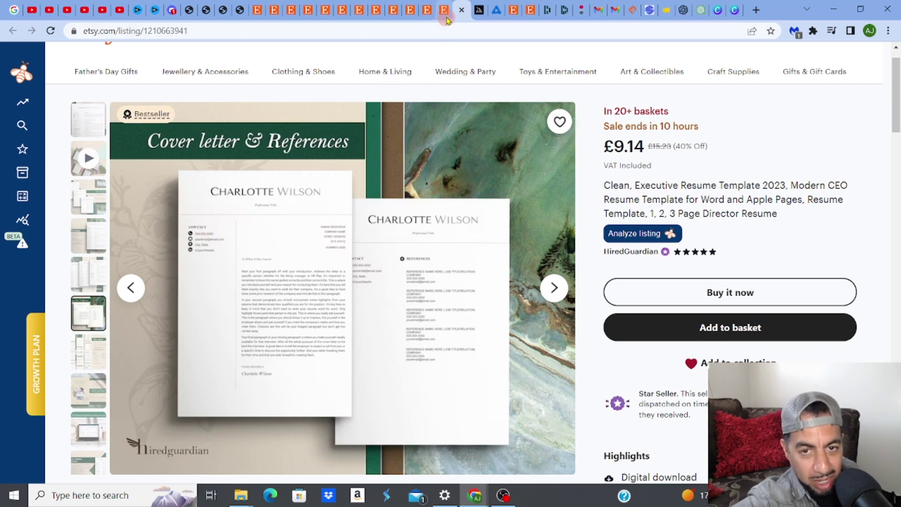
mouse_move(447, 19)
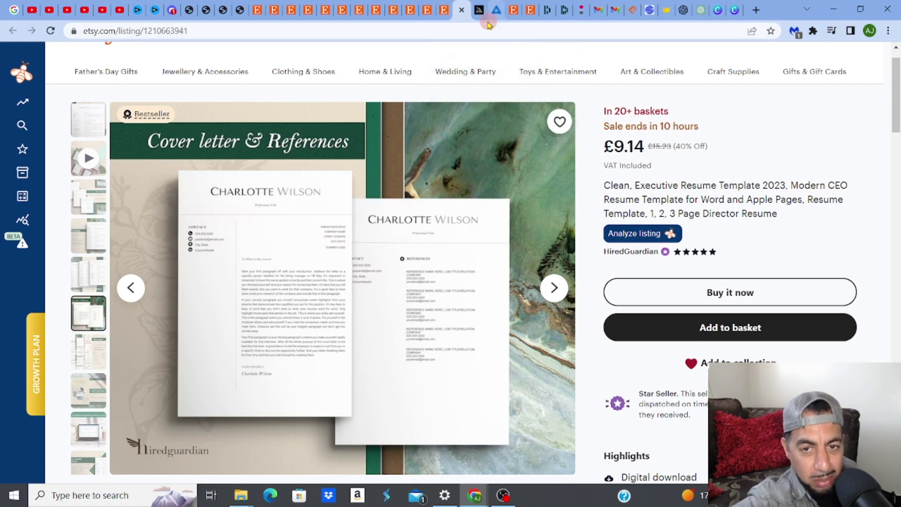
Back in the resumes analytics table, open CreativeStd's Resume Template with Photo listing on Etsy
left_click(446, 15)
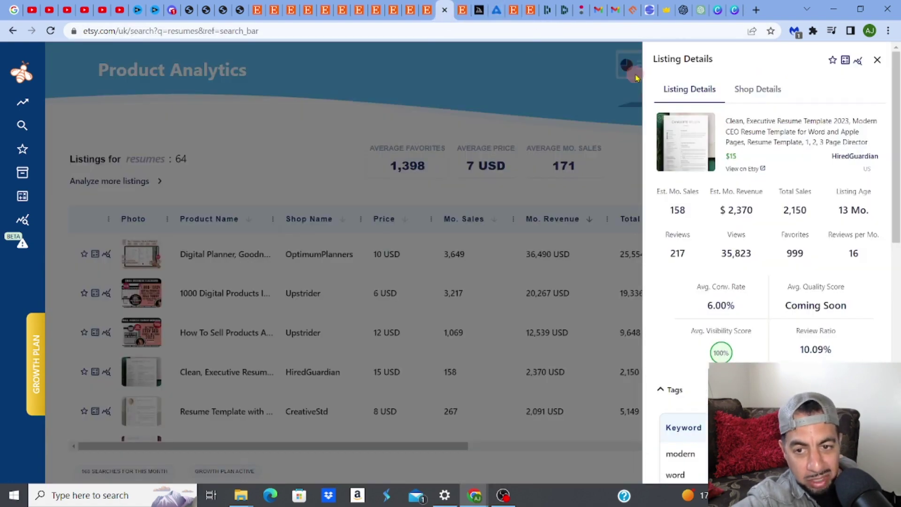
left_click(564, 72)
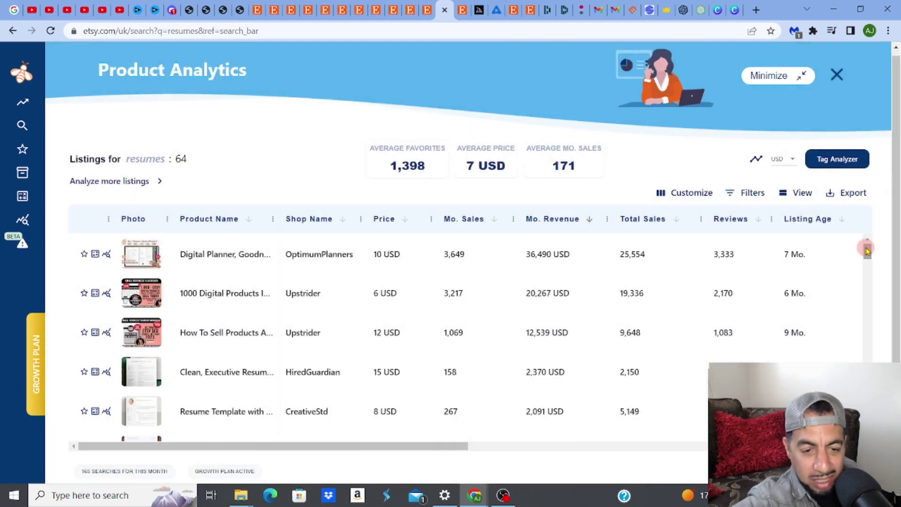
scroll(867, 251, "down", 2)
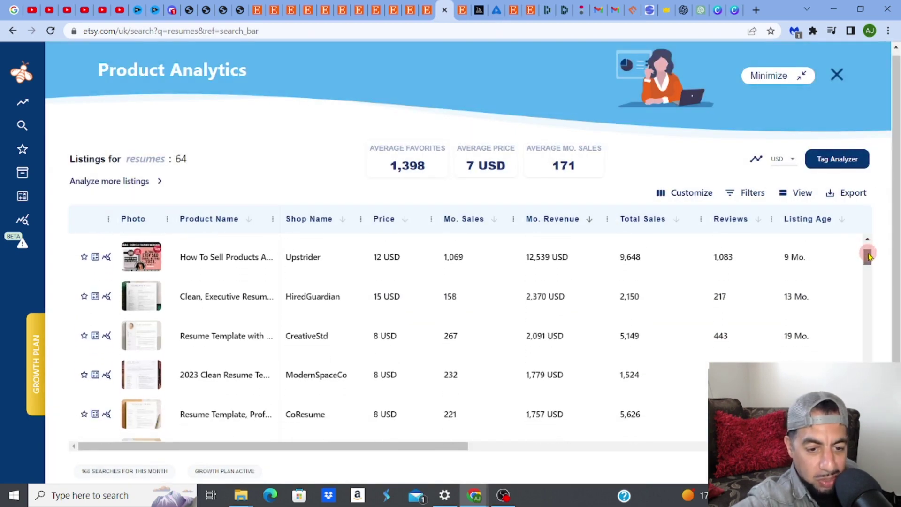
left_click_drag(868, 256, 868, 253)
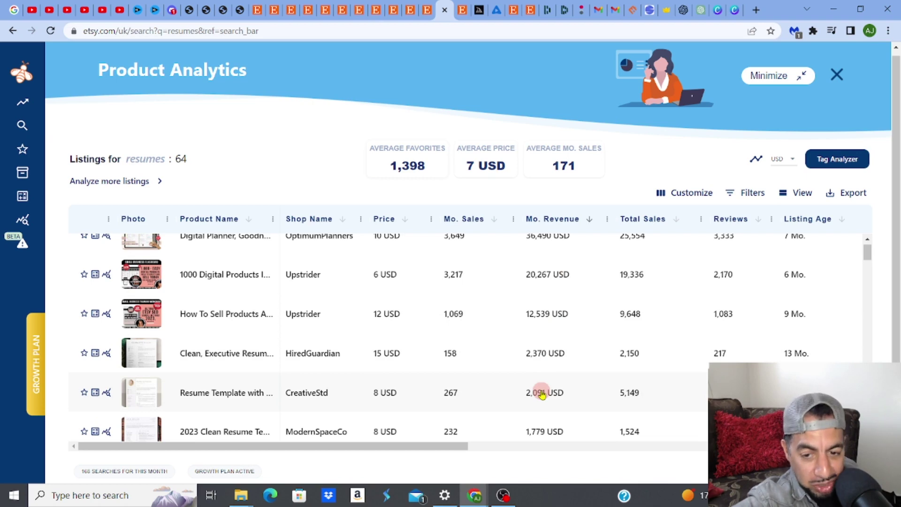
left_click(543, 394)
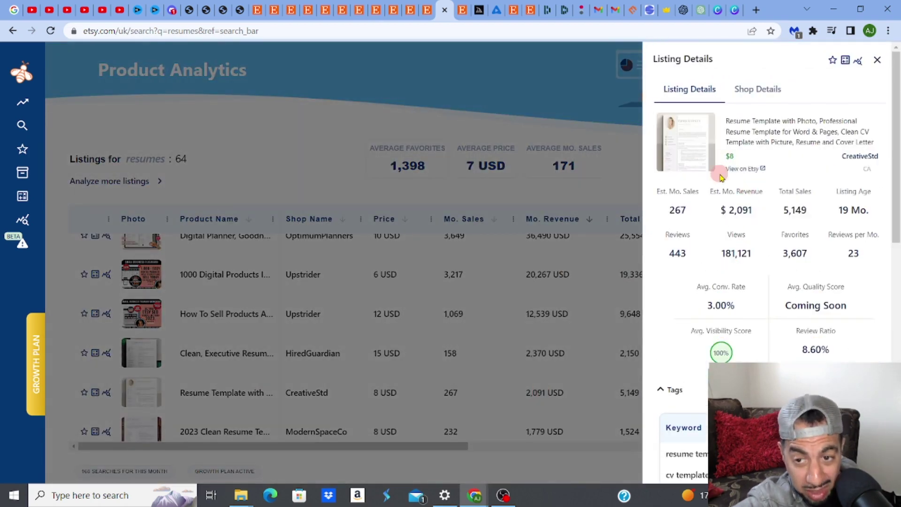
left_click(740, 170)
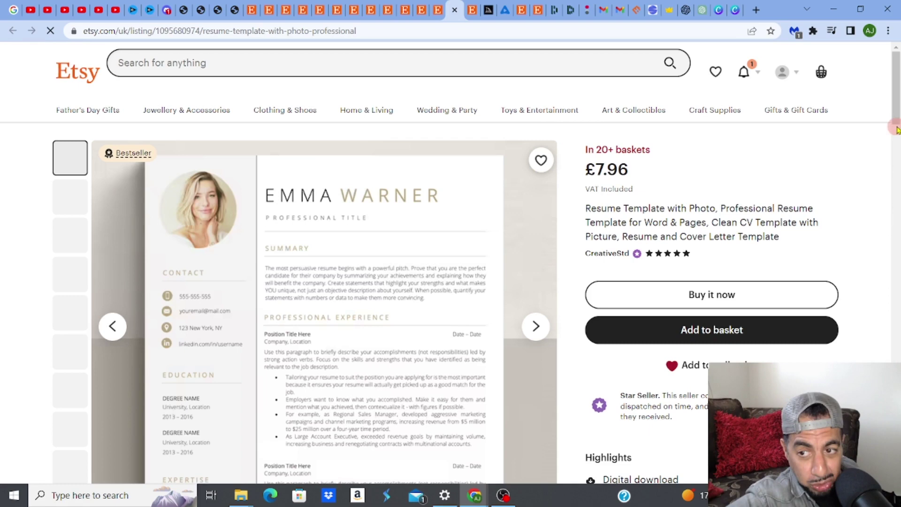
Advance the CreativeStd photo carousel three times, past the 1 & 2 Page Version, to the 3 Page Version mockup
scroll(516, 236, "down", 2)
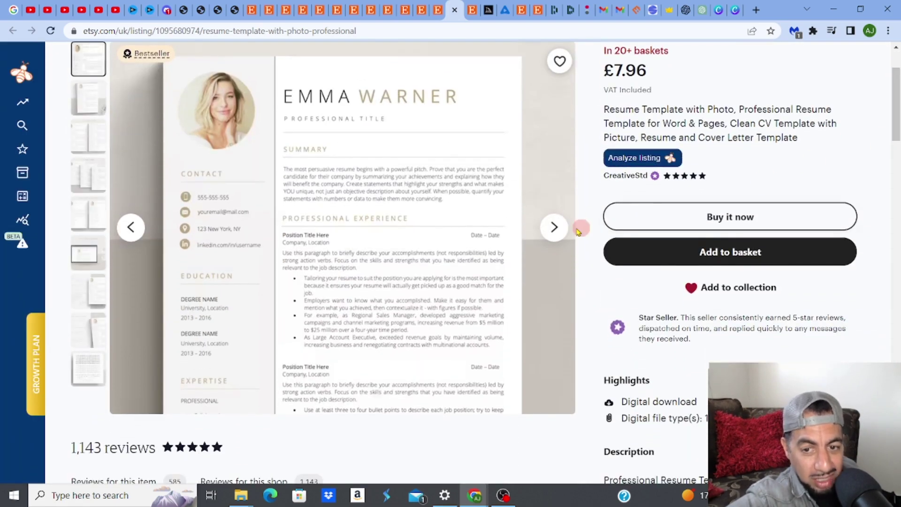
left_click(556, 228)
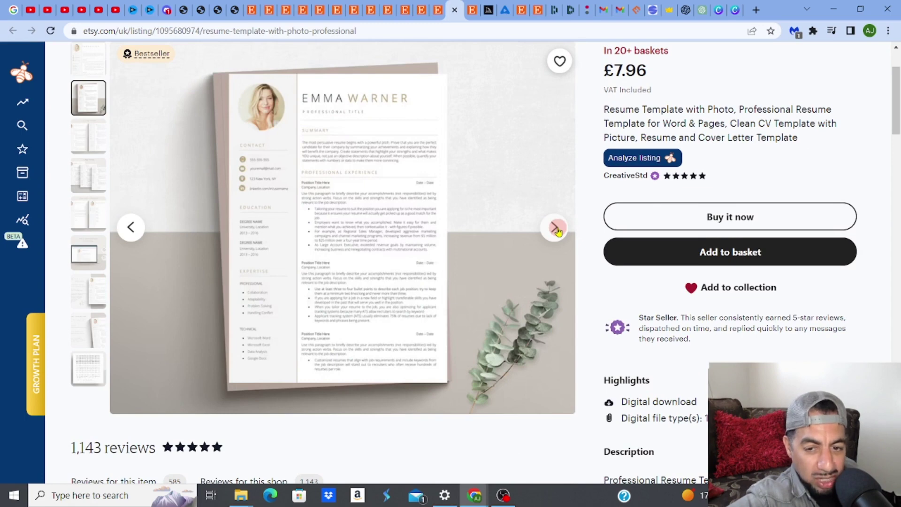
left_click(555, 229)
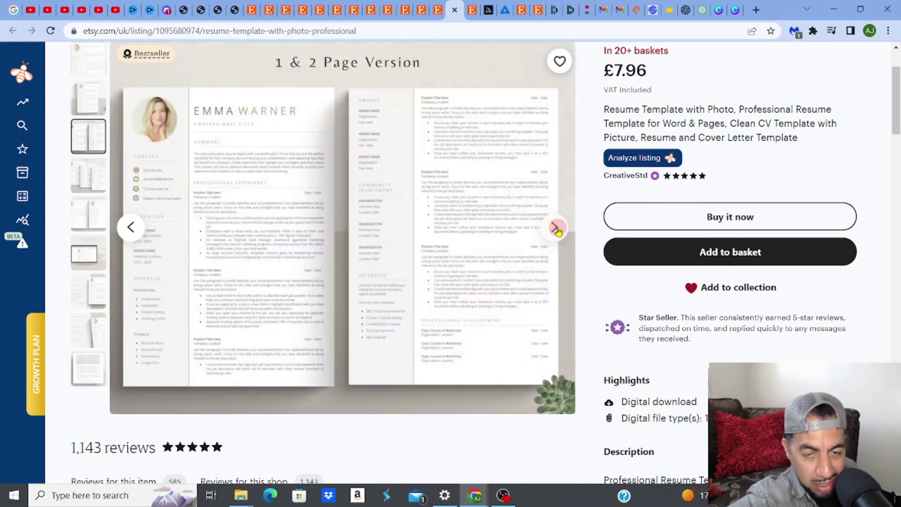
left_click(555, 228)
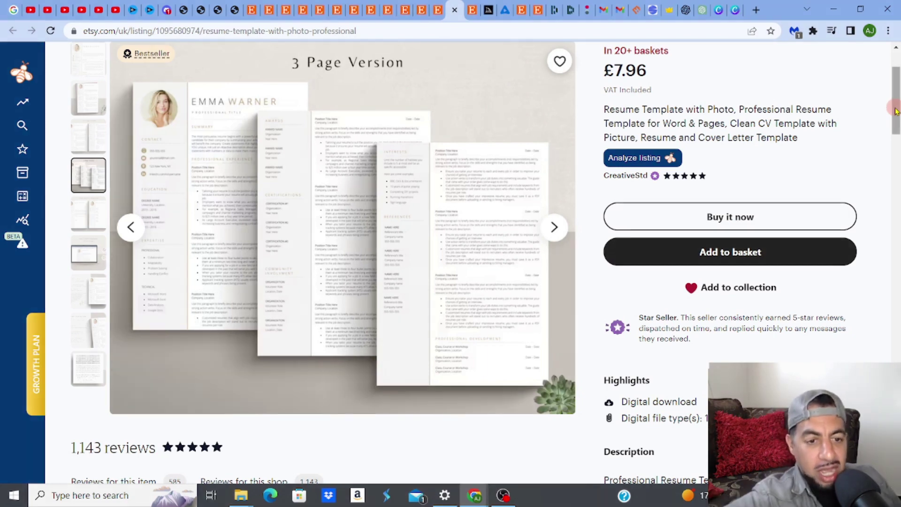
scroll(896, 111, "up", 2)
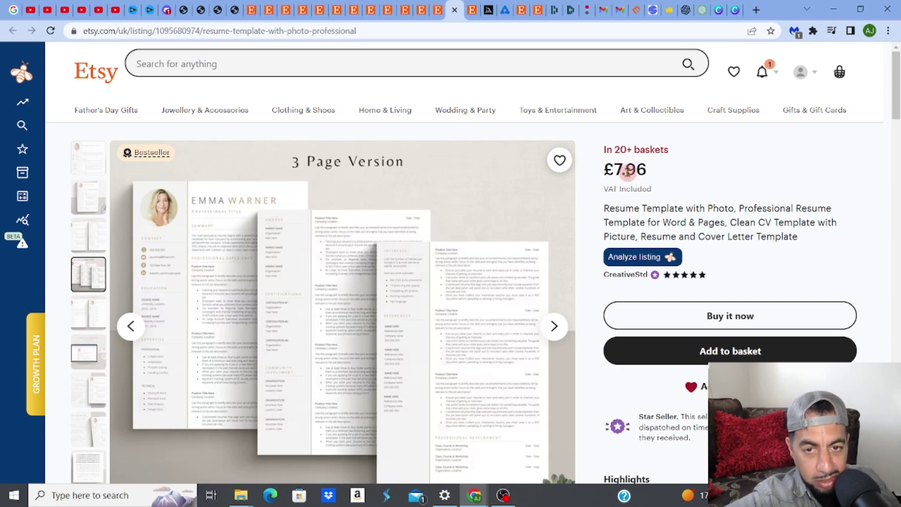
Ask ChatGPT 'what important sections should I include on a resume'
left_click(703, 16)
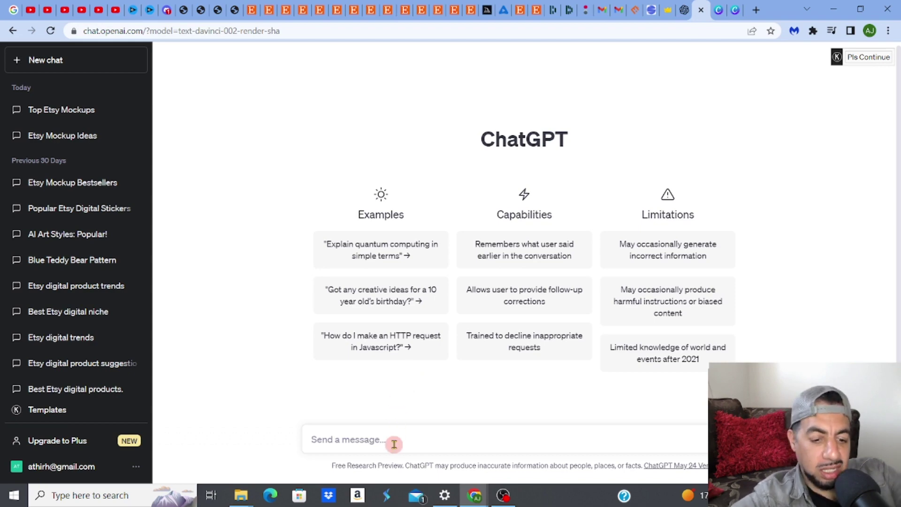
type("what ")
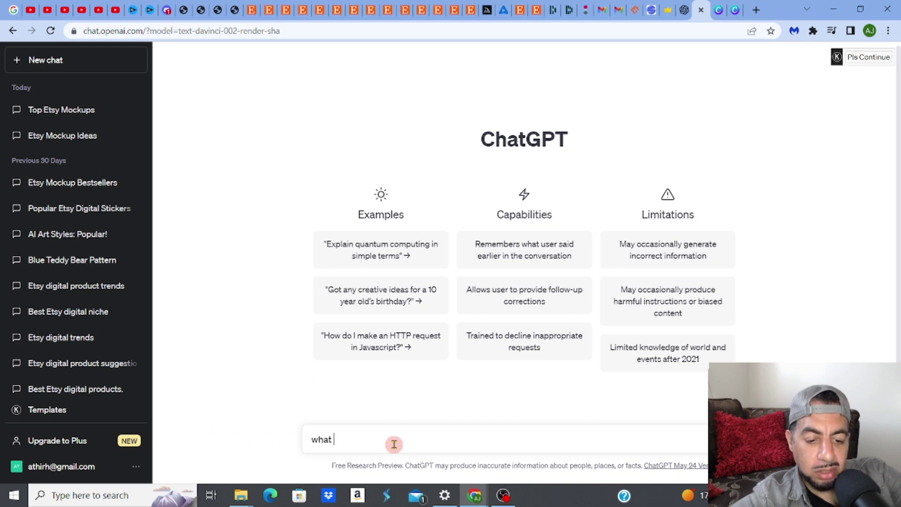
type("sectio")
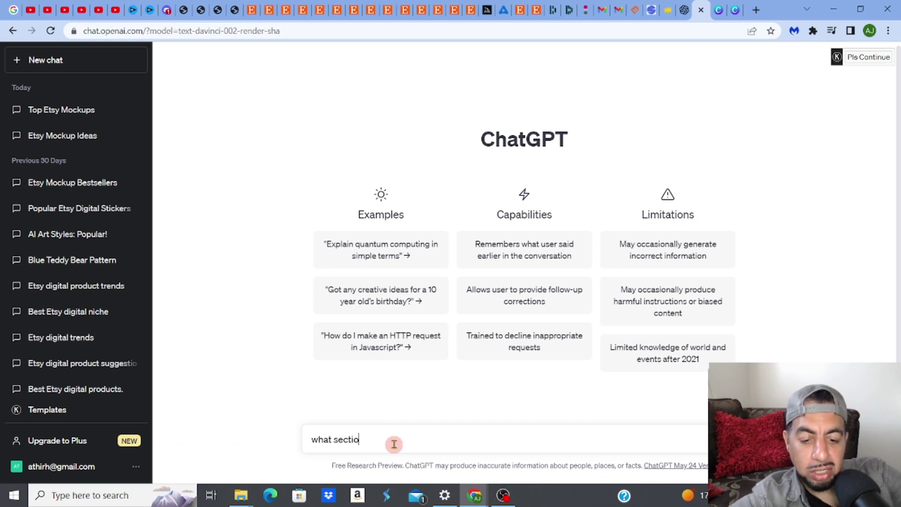
type("ns should I")
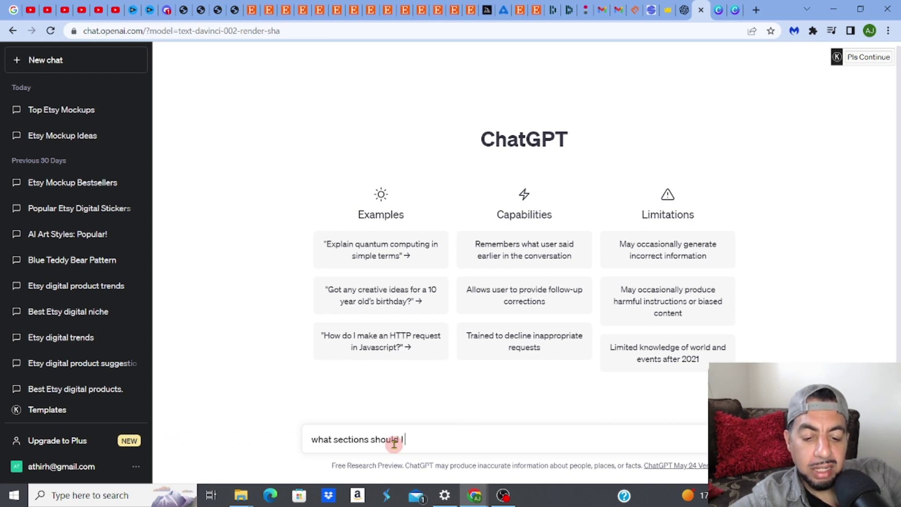
type(" include ")
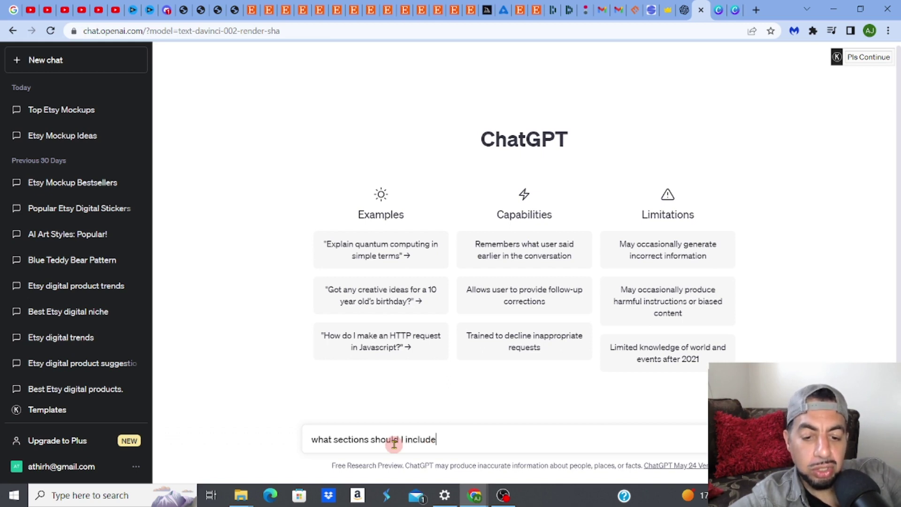
type("on a ")
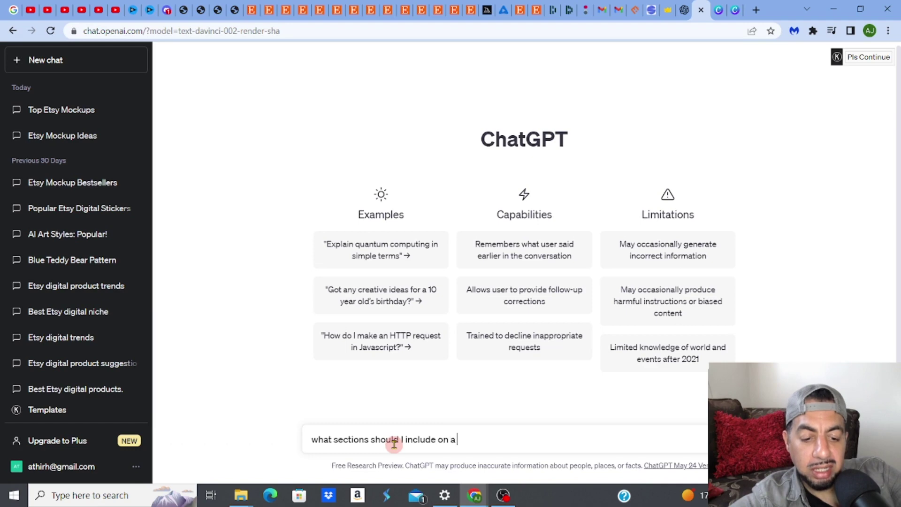
type("resume")
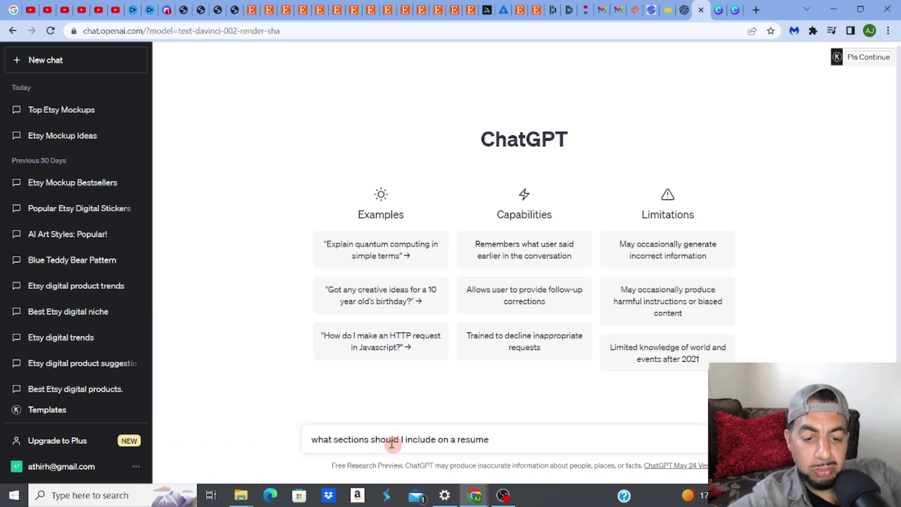
left_click(334, 440)
type("impo")
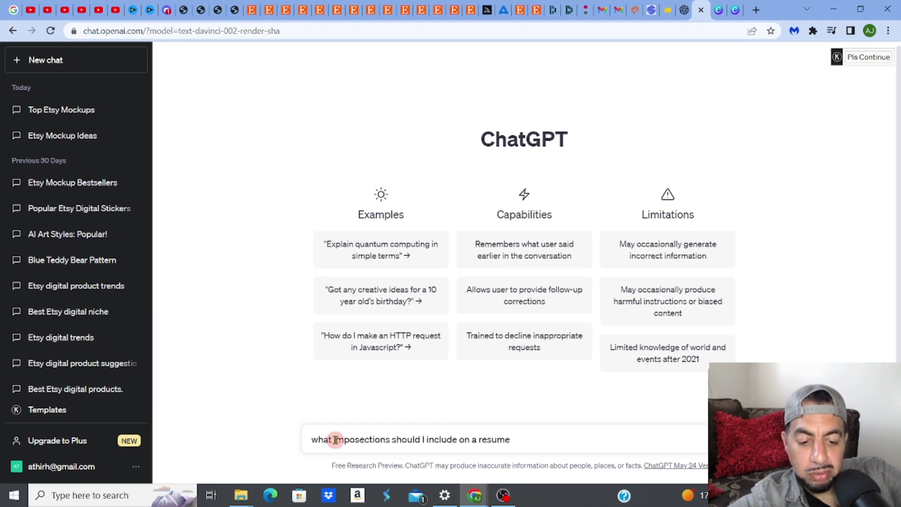
type("rtant")
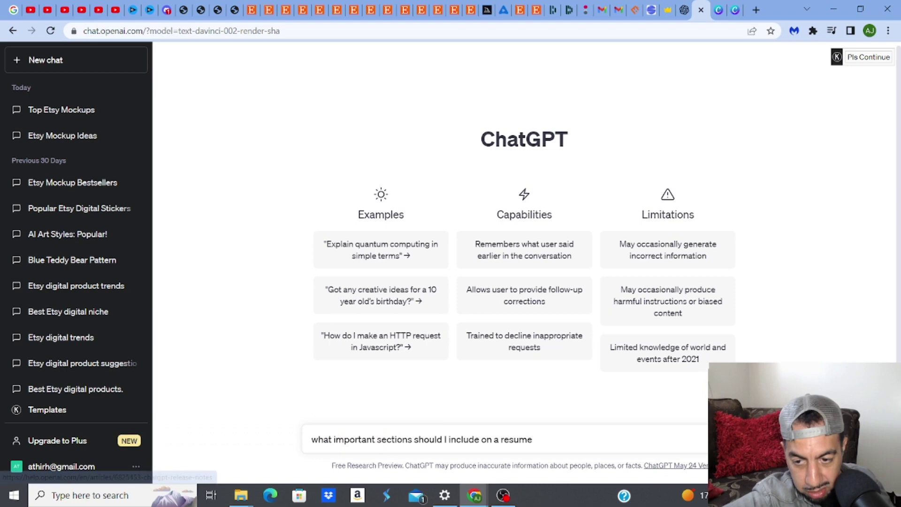
key("Return")
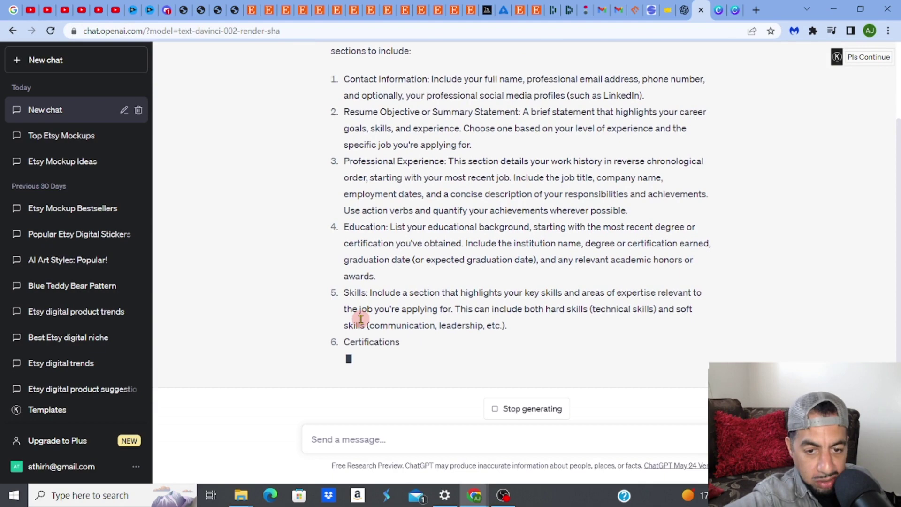
On the executive resume listing, enlarge the 1 Page Resume photo, zoom in and out, then close it
left_click(471, 11)
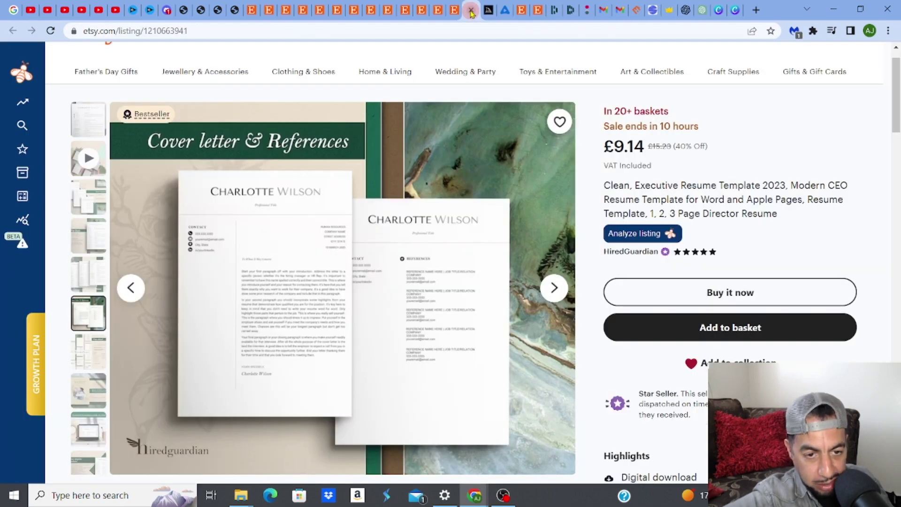
left_click(131, 291)
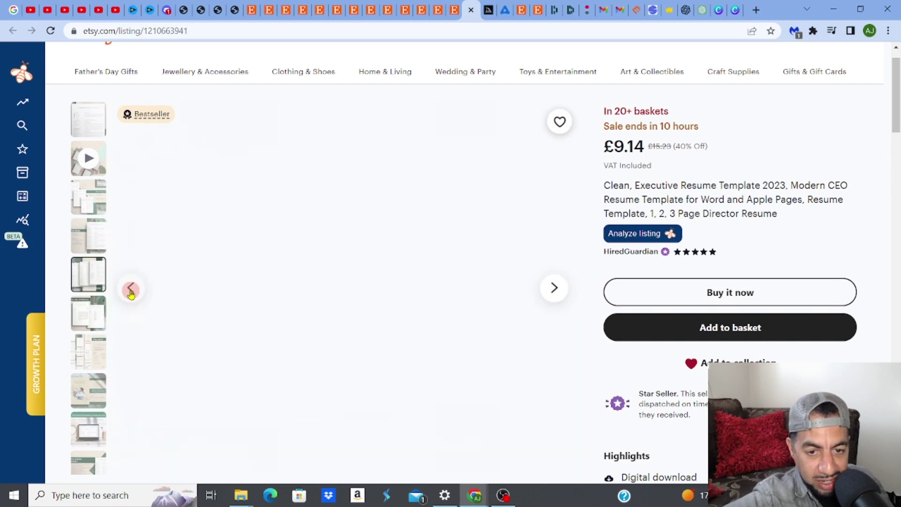
left_click(131, 290)
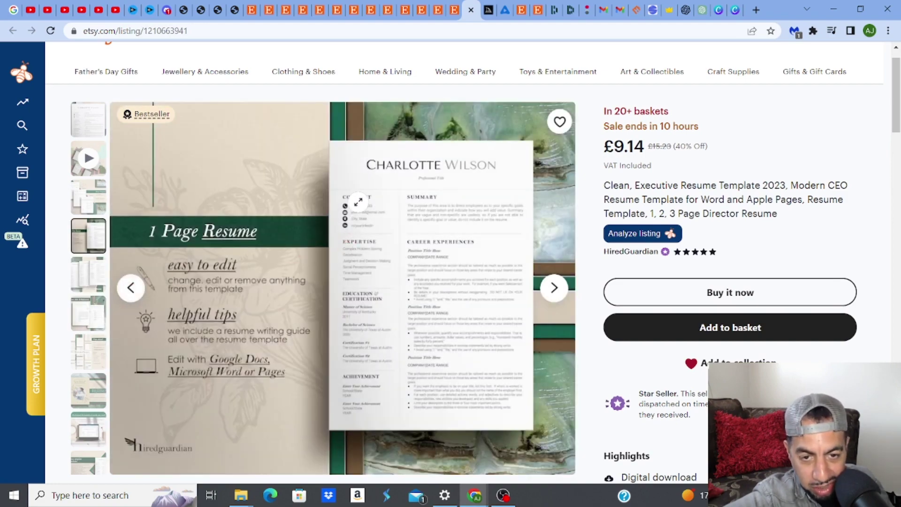
left_click(453, 256)
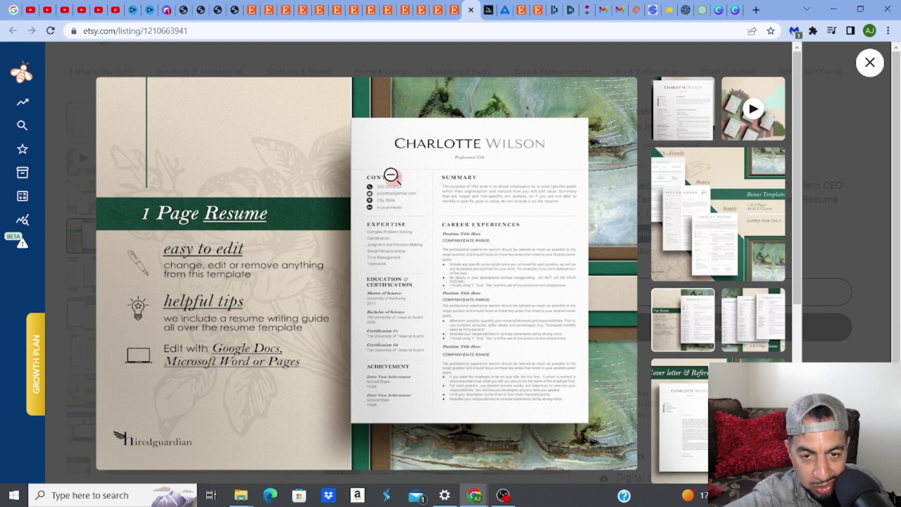
left_click(457, 198)
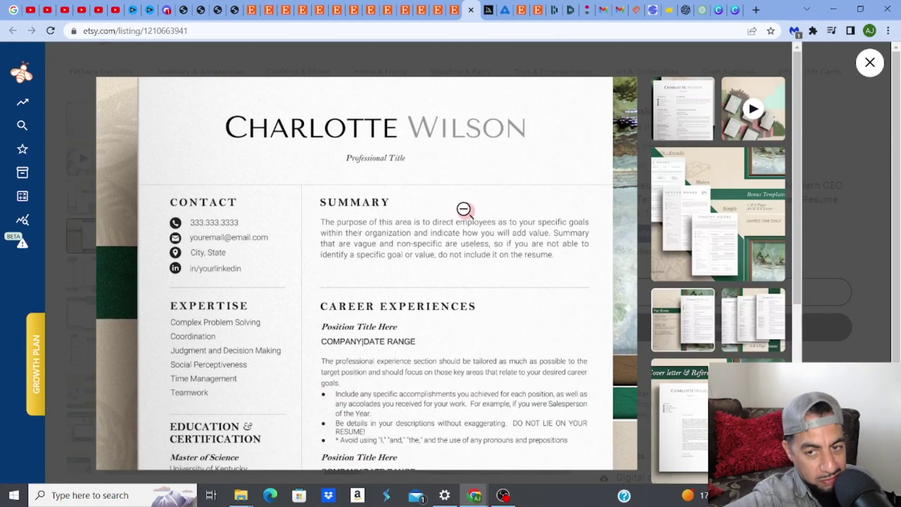
left_click(464, 212)
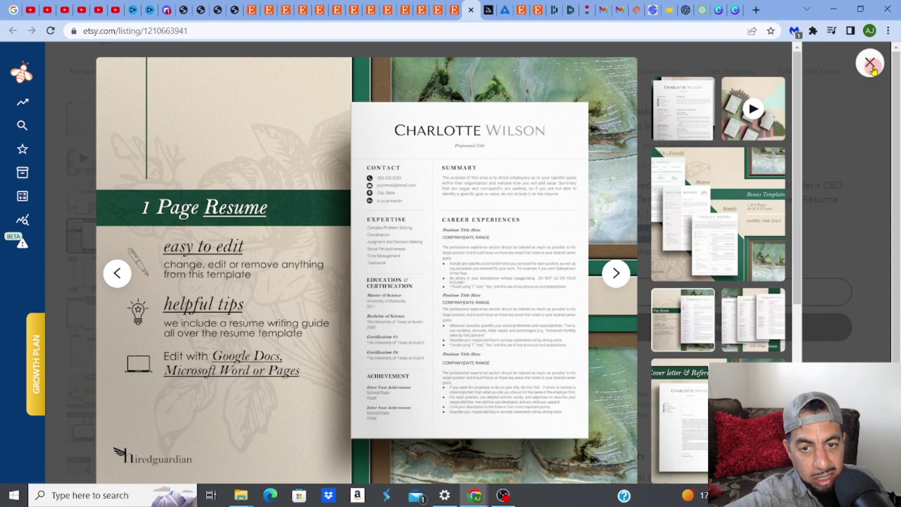
left_click(873, 69)
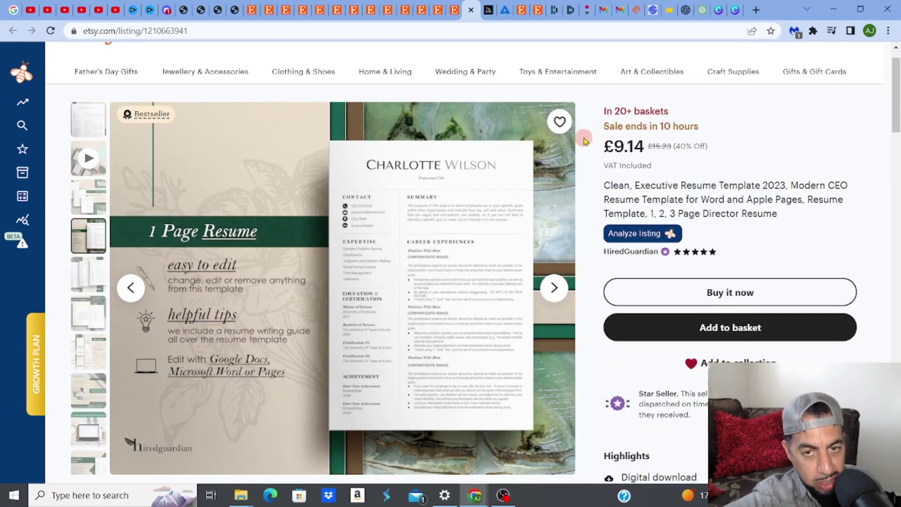
Return to ChatGPT and scroll up to reread the recommended resume sections from Contact Information onward
left_click(697, 14)
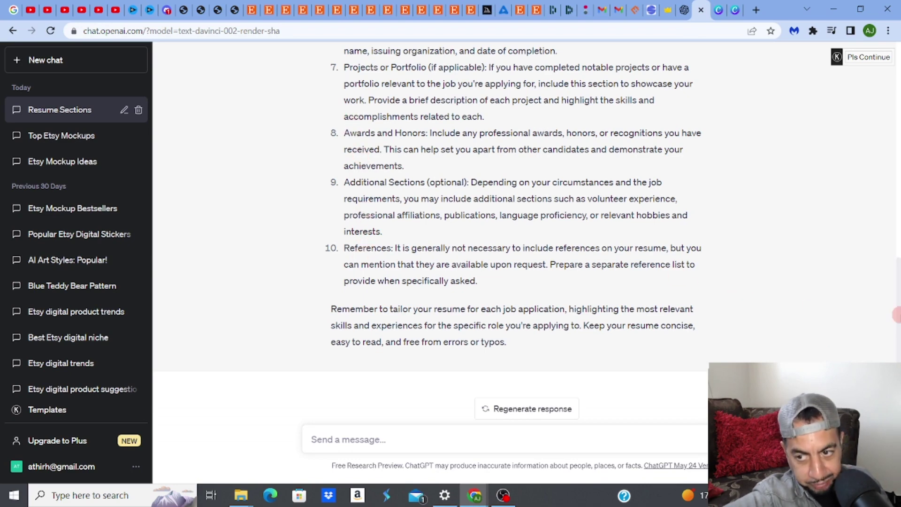
left_click_drag(897, 314, 888, 140)
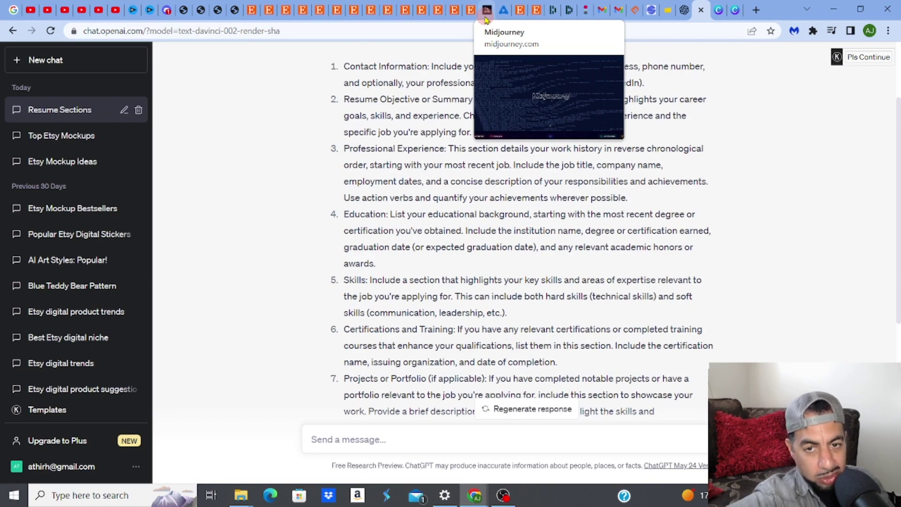
Browse the Midjourney community Showcase images, then go to the Discord jts channel
left_click(487, 18)
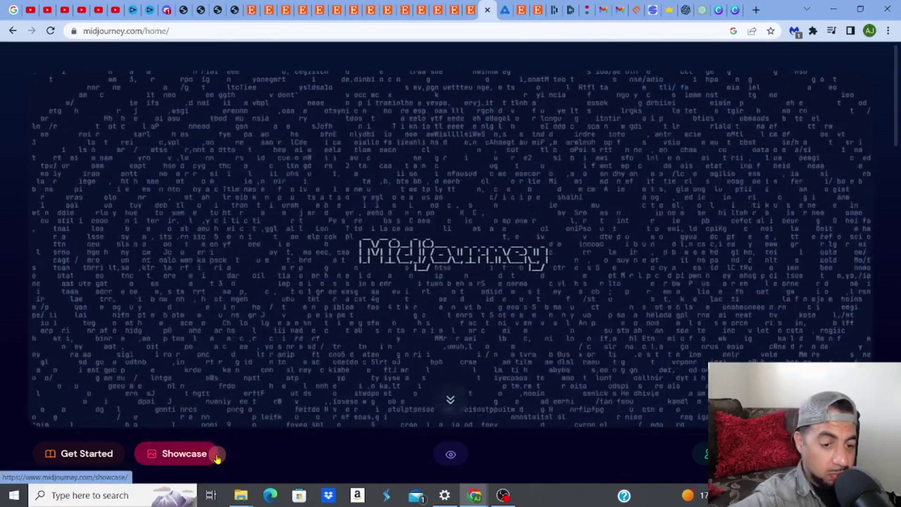
left_click(198, 456)
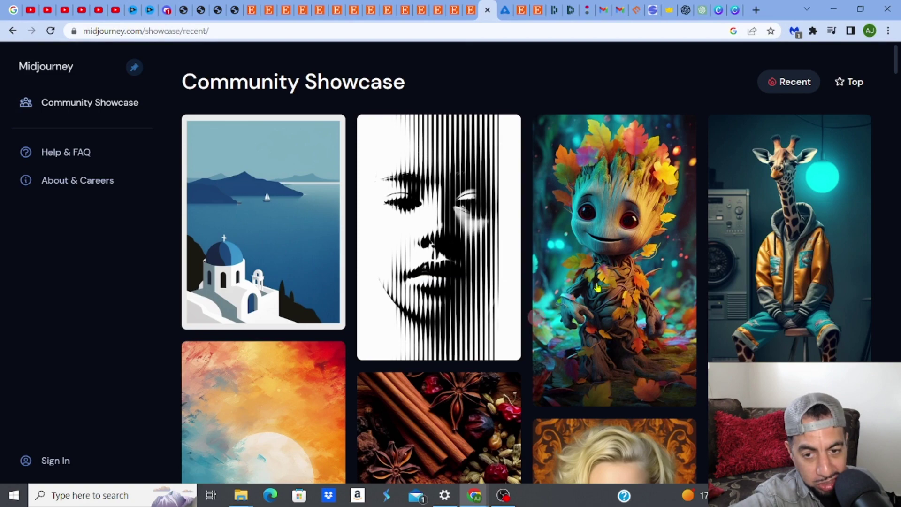
left_click_drag(896, 68, 896, 105)
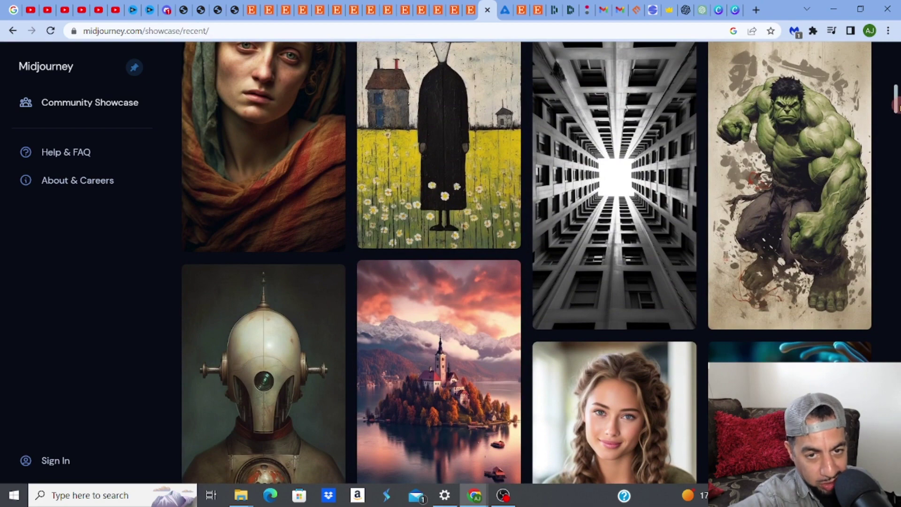
left_click(166, 13)
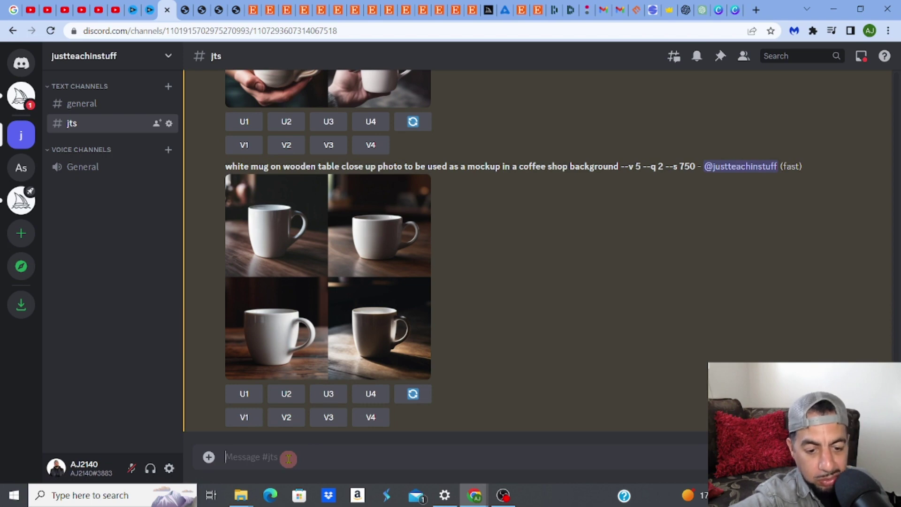
Submit the /imagine prompt 'professional clean minimalistic resume design' to Midjourney
type("/ prof")
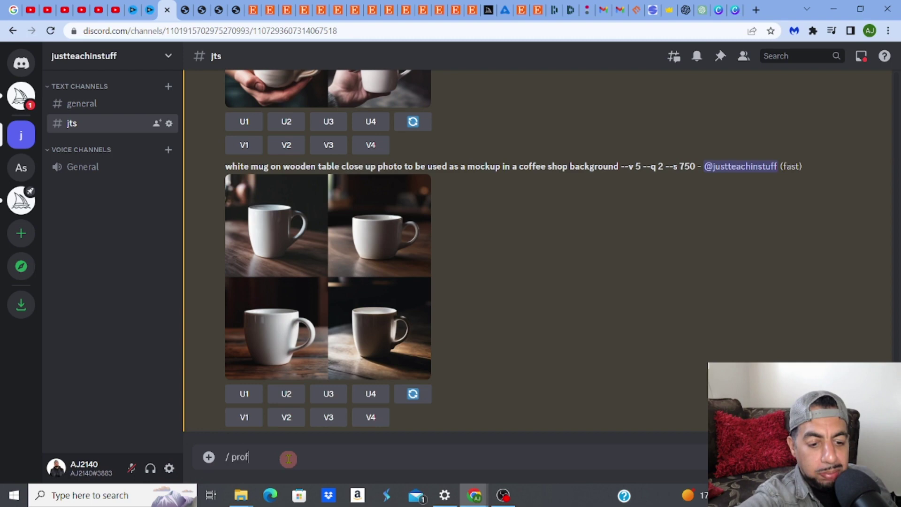
type("ession")
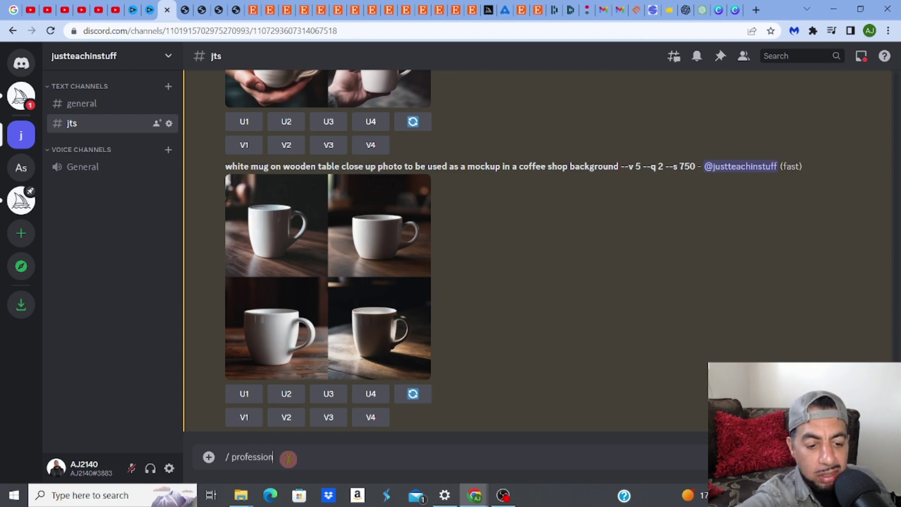
type("al")
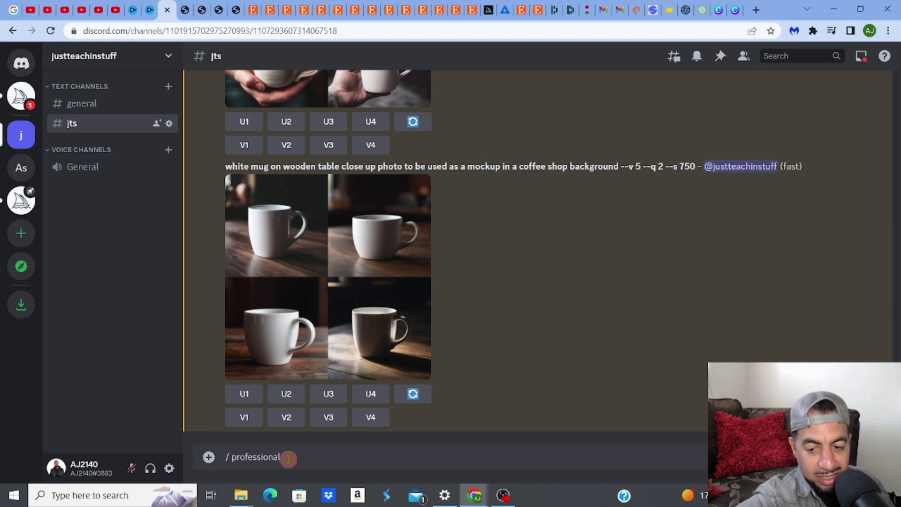
key("BackSpace")
key("BackSpace")
key("BackSpace")
key("BackSpace")
key("BackSpace")
key("BackSpace")
key("BackSpace")
key("BackSpace")
key("BackSpace")
key("BackSpace")
key("BackSpace")
key("BackSpace")
key("BackSpace")
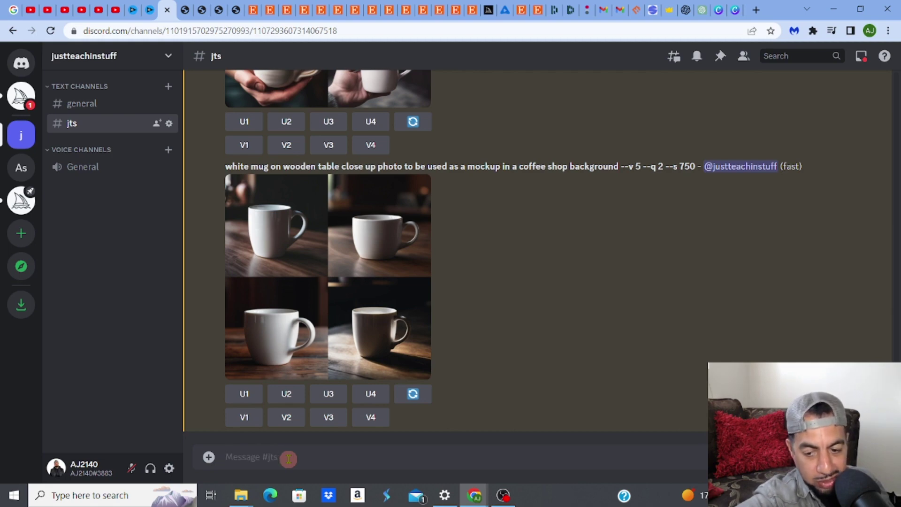
type("/")
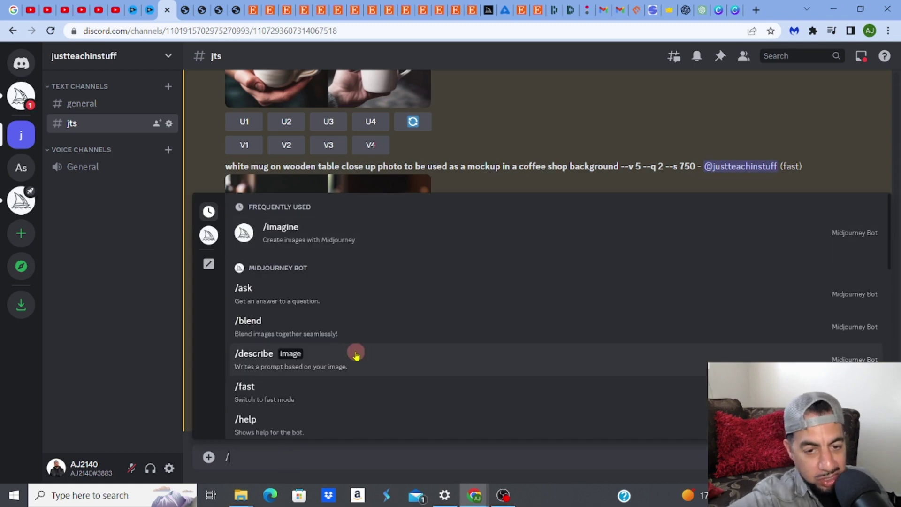
left_click(344, 239)
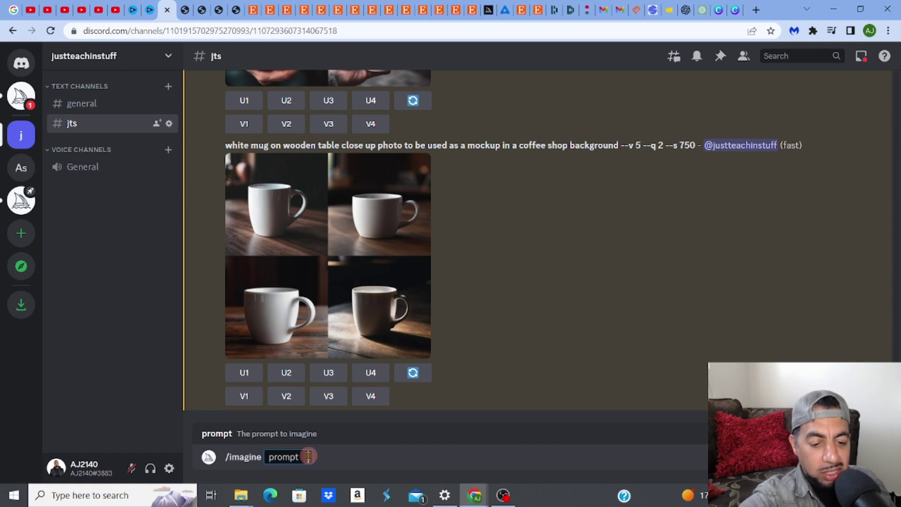
type("pro")
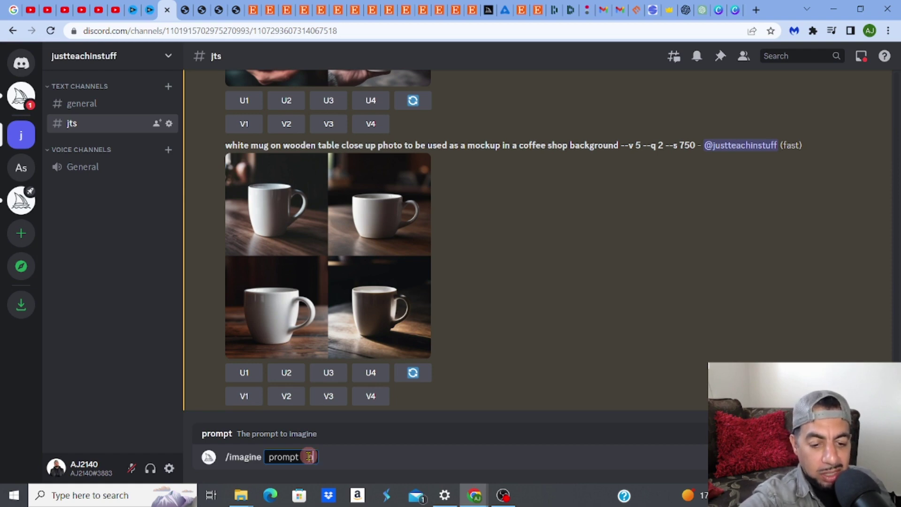
type("fe")
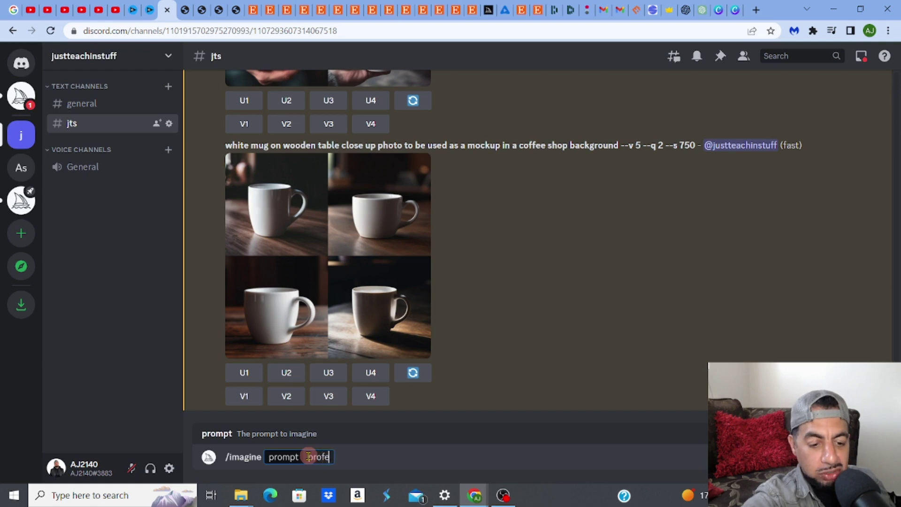
type("ssional ")
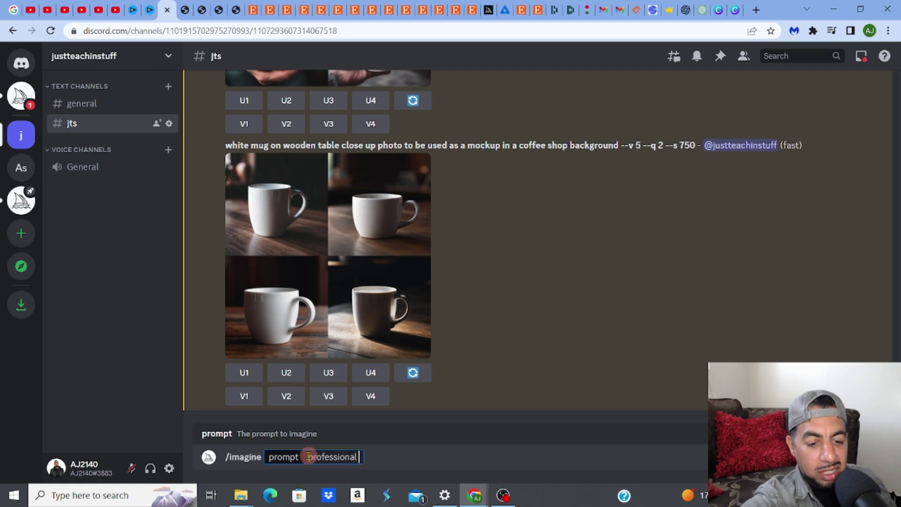
type("clea")
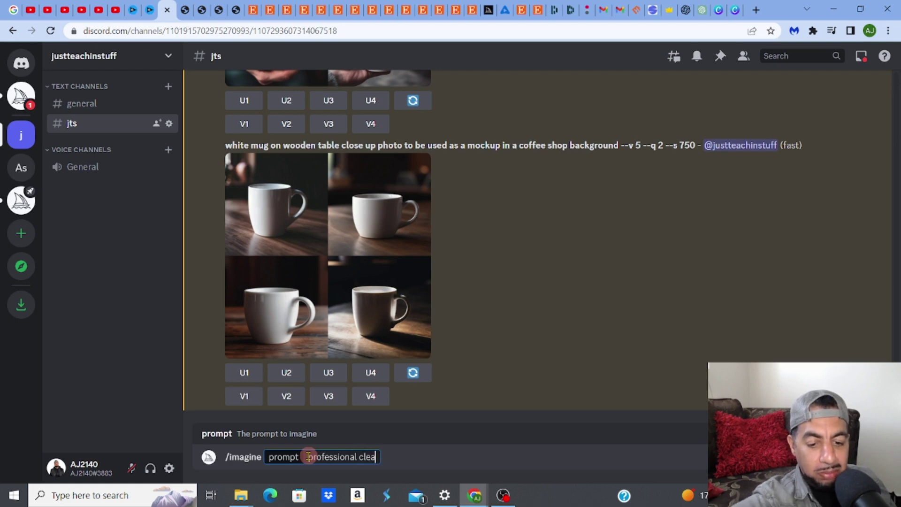
type("n minim")
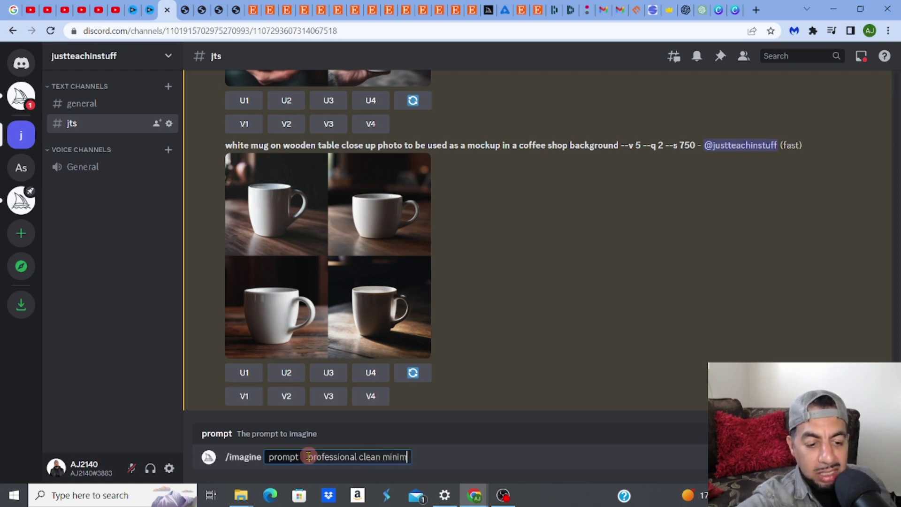
type("alistic ")
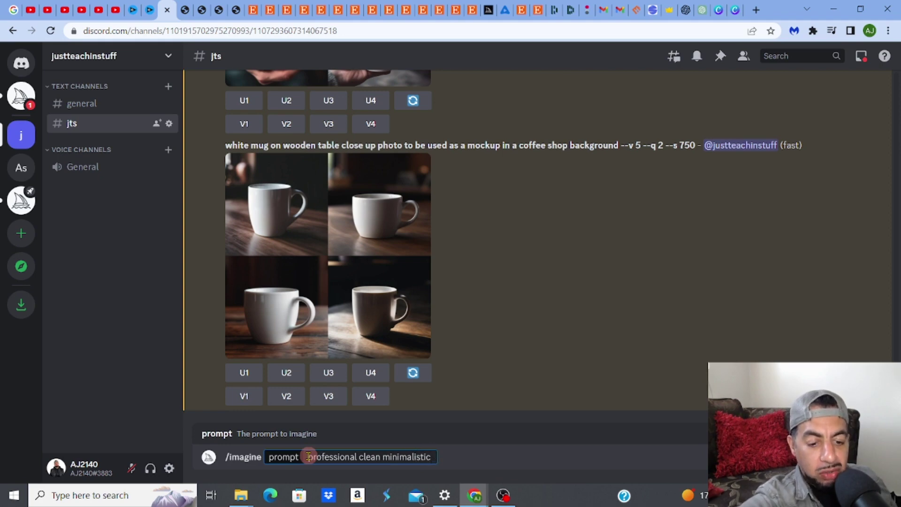
type("resume")
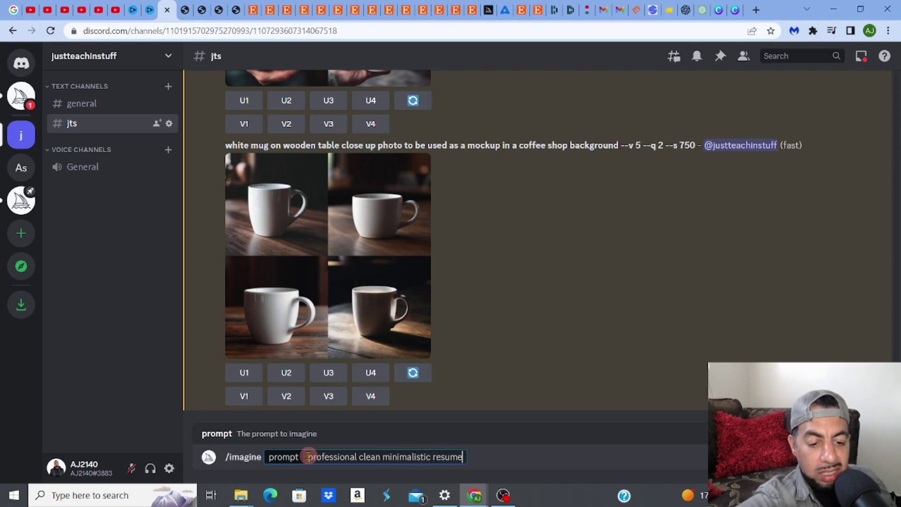
type(" des")
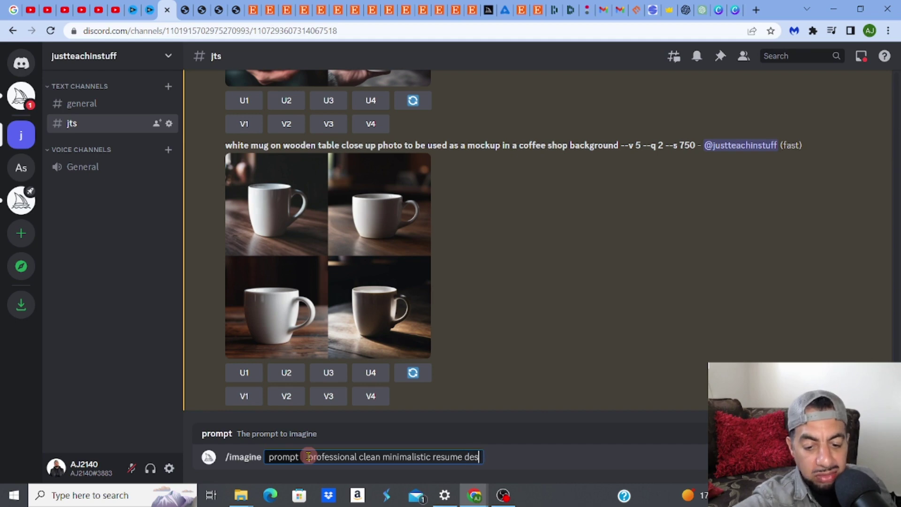
type("ign")
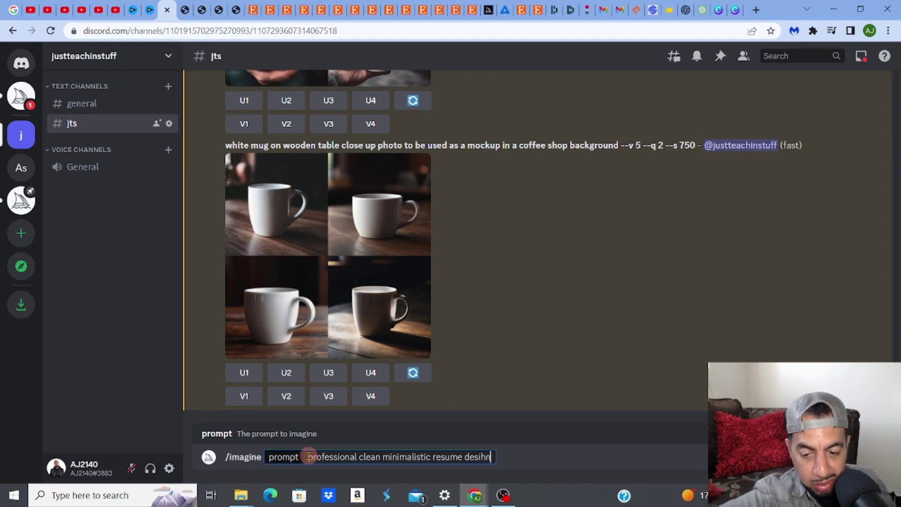
key("BackSpace")
key("BackSpace")
type("gn")
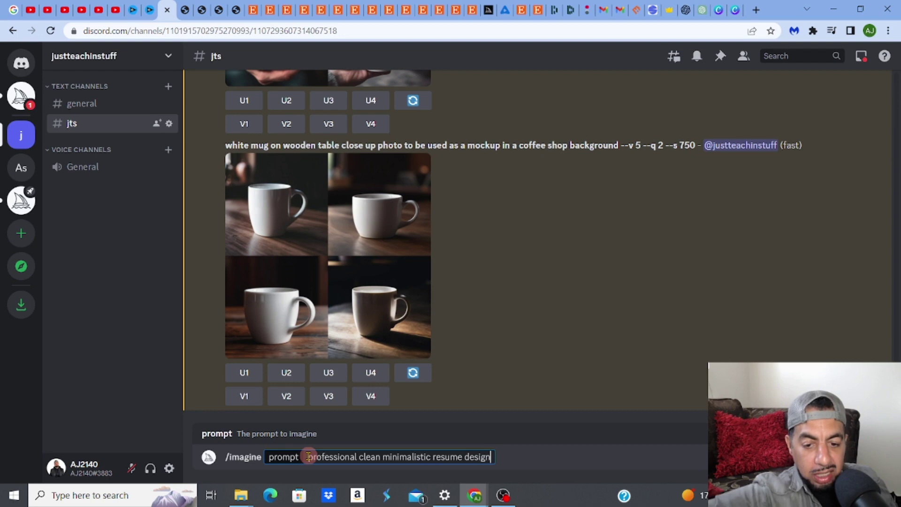
key("Return")
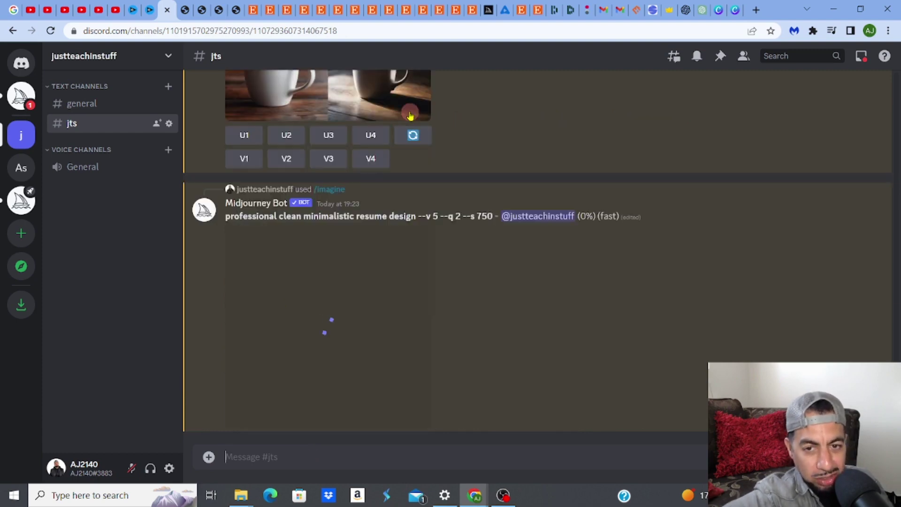
Glance at the Etsy listing, then return to Discord and enlarge the four minimalist resume designs
left_click(473, 15)
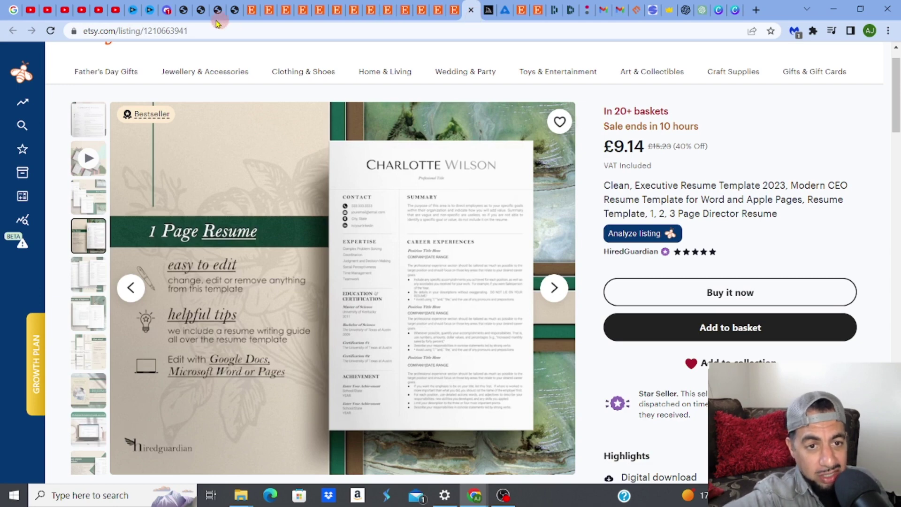
left_click(166, 10)
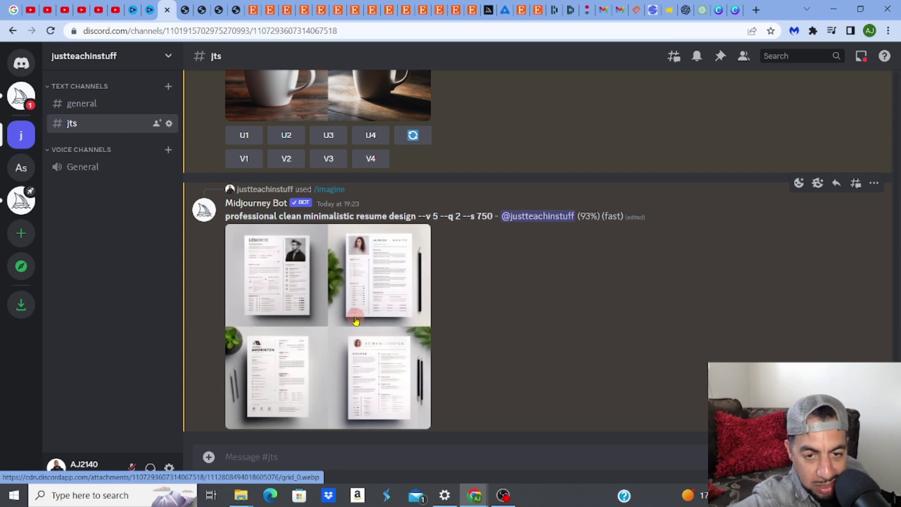
left_click(355, 321)
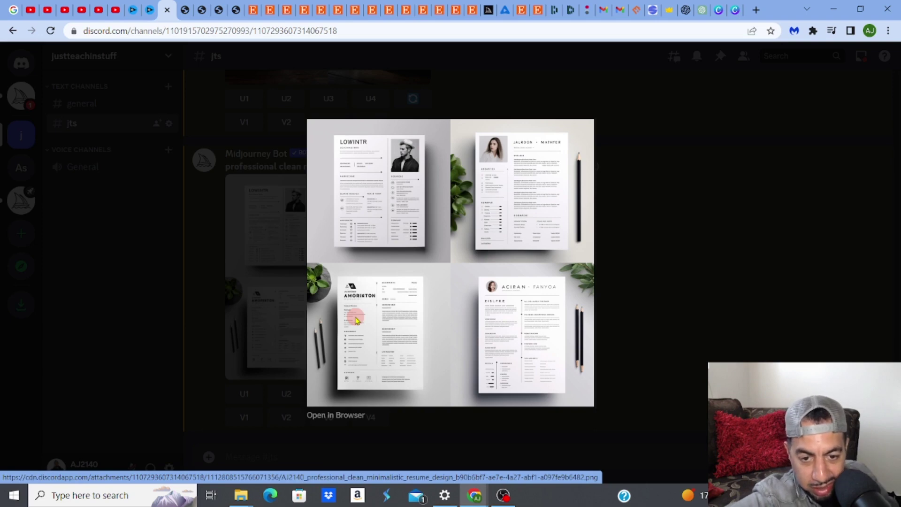
Open the four-resume Midjourney grid from Discord in a browser tab and view it full size
left_click(318, 416)
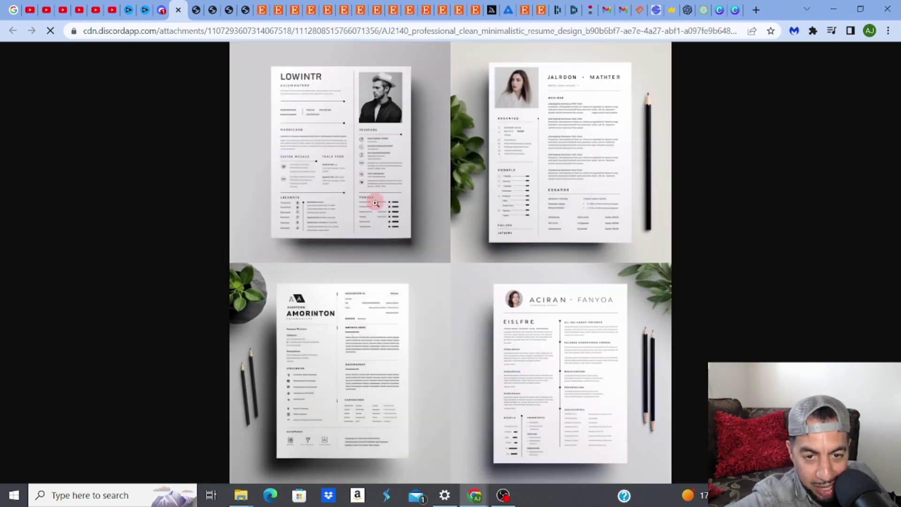
left_click(475, 17)
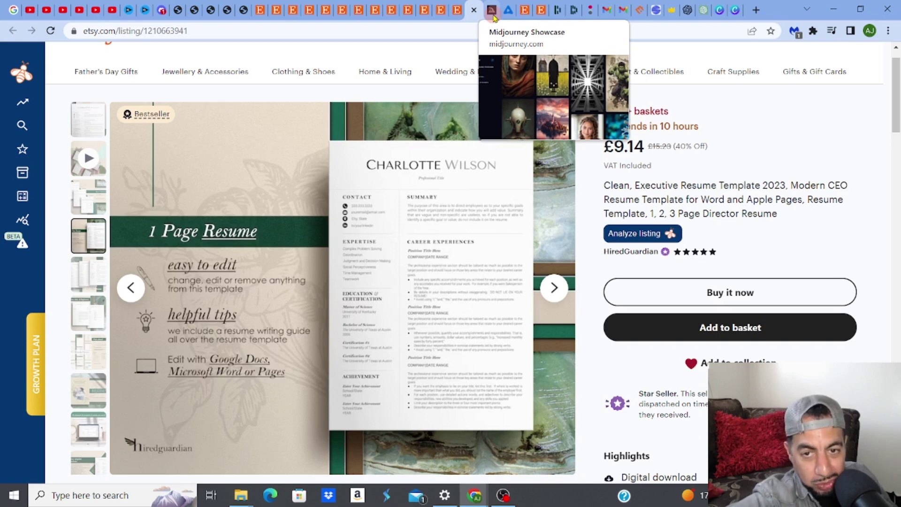
left_click(163, 13)
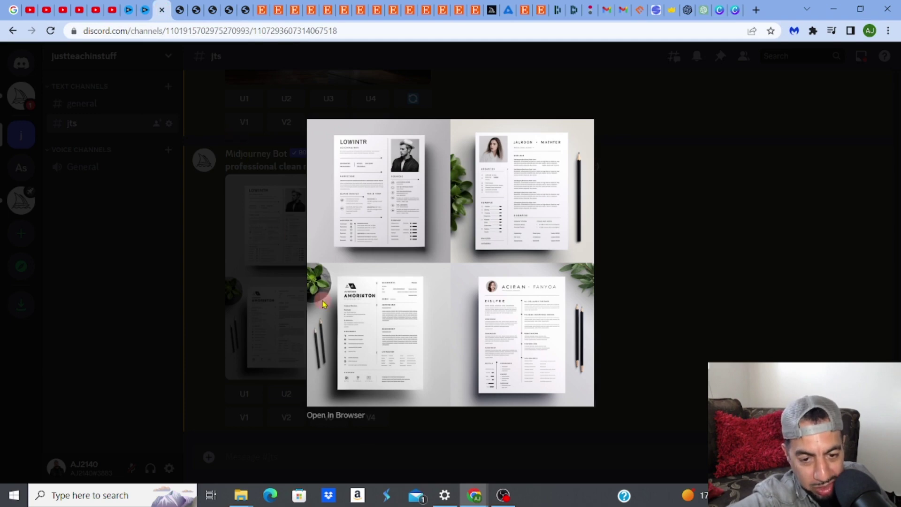
left_click(345, 418)
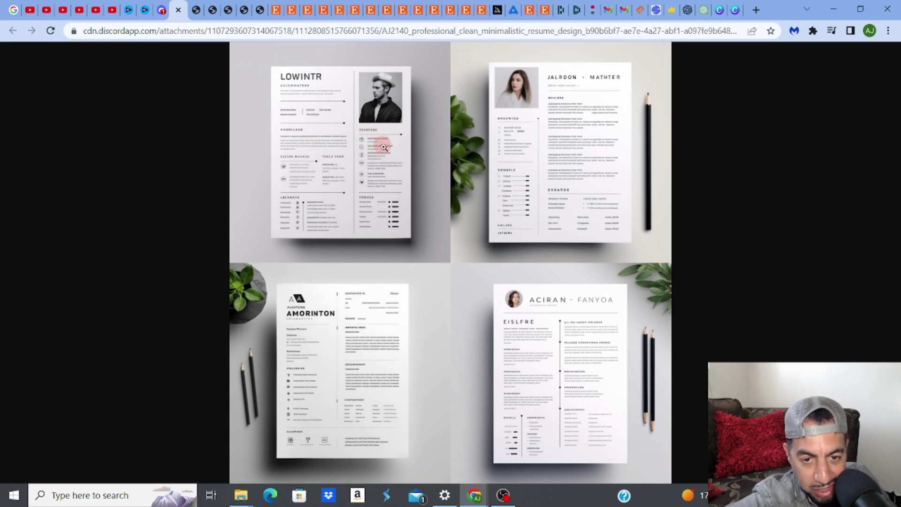
left_click(390, 171)
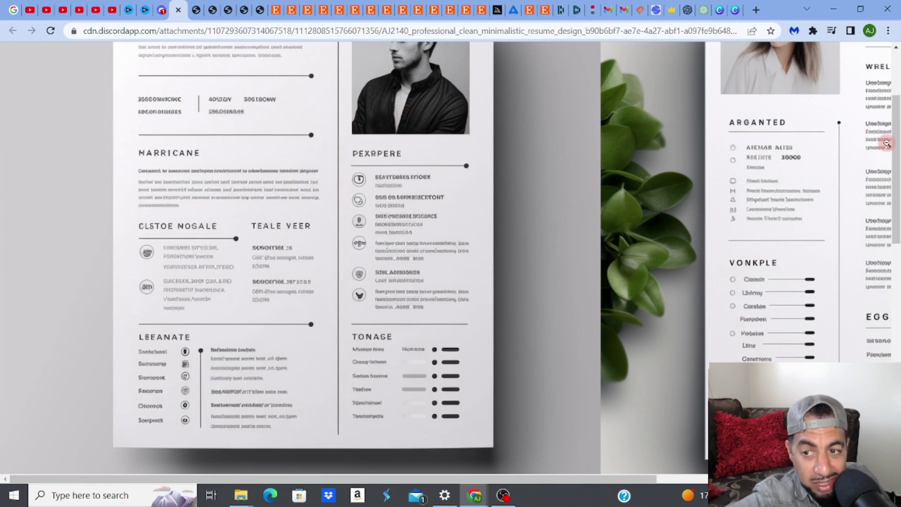
Scroll around the full-size resume grid to inspect each design, then return to the Discord tab
scroll(895, 136, "up", 2)
scroll(896, 135, "up", 3)
scroll(894, 134, "down", 2)
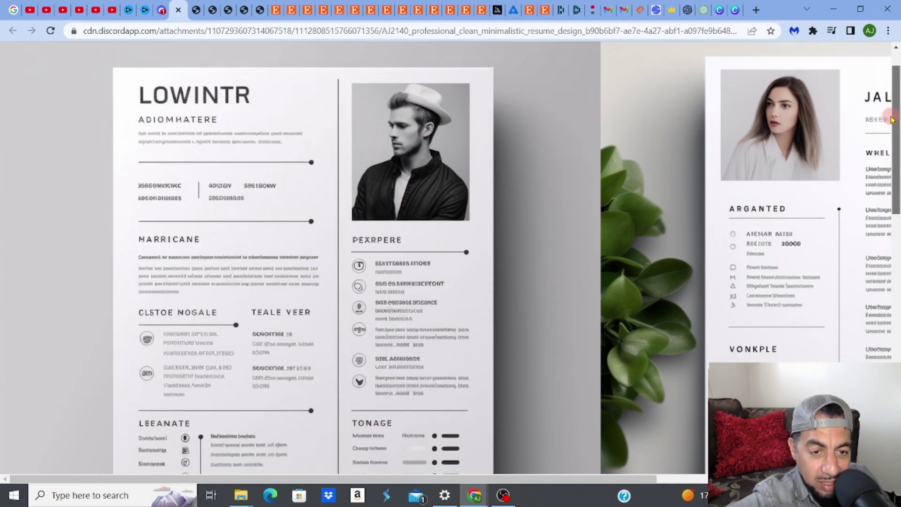
left_click_drag(893, 134, 898, 175)
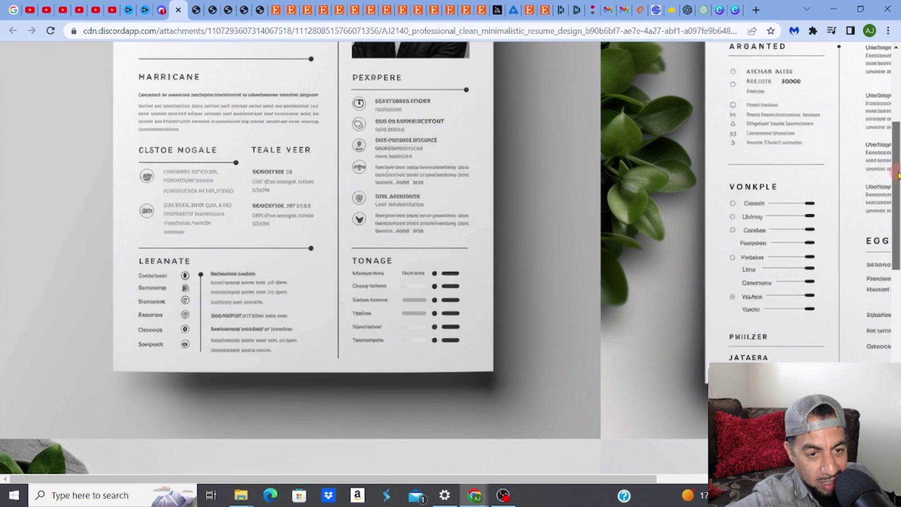
mouse_move(898, 175)
left_mouse_down()
mouse_move(885, 114)
mouse_move(899, 181)
left_mouse_up()
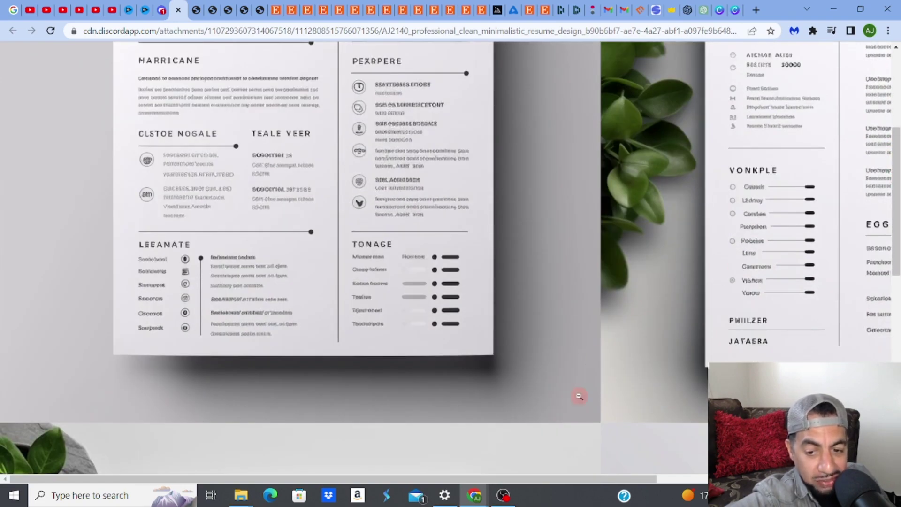
left_click_drag(579, 483, 805, 480)
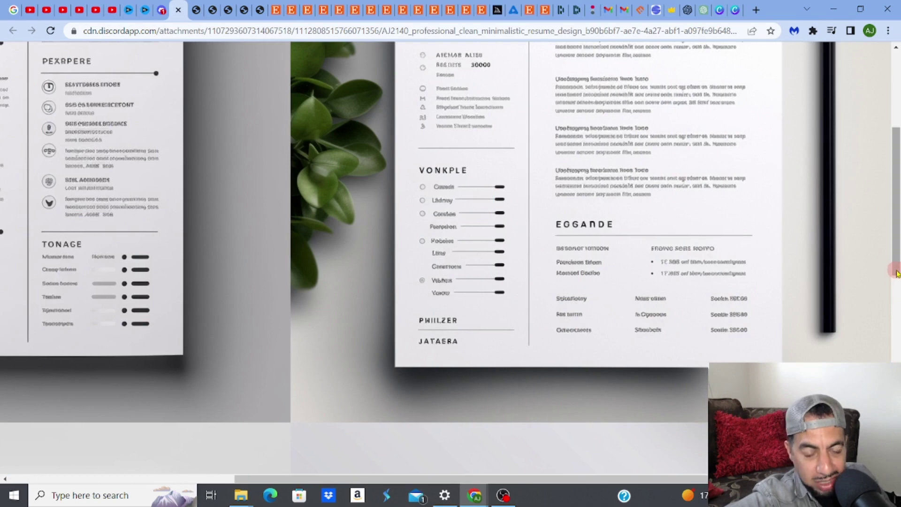
left_click_drag(894, 281, 892, 214)
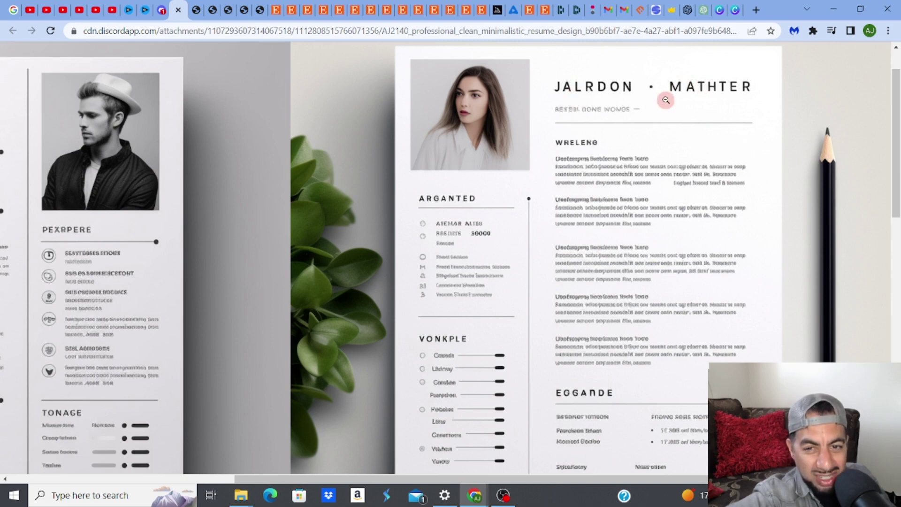
left_click(161, 11)
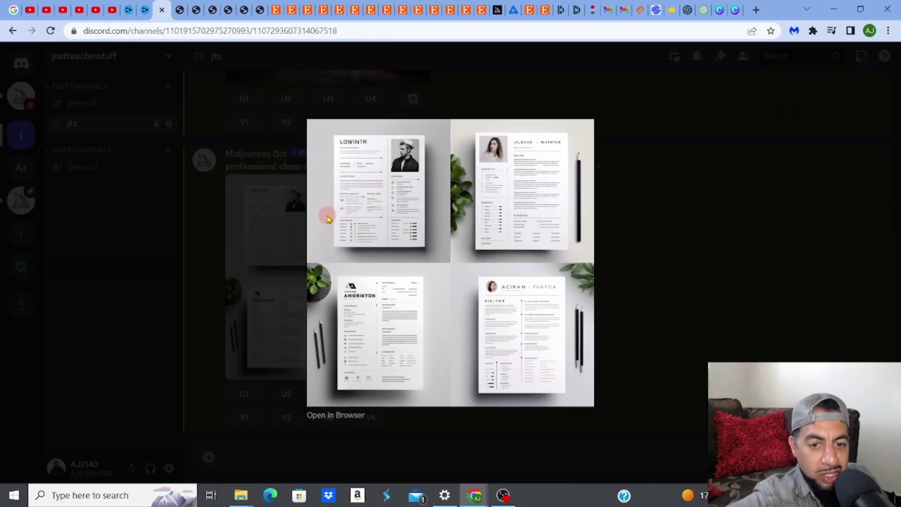
Close the enlarged preview and upscale the third and second resume designs (U3, U2)
left_click(142, 266)
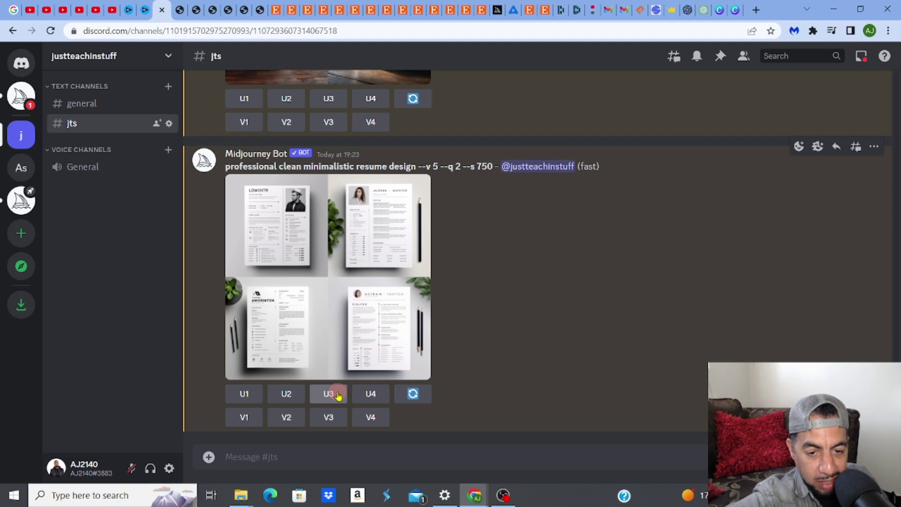
left_click(338, 395)
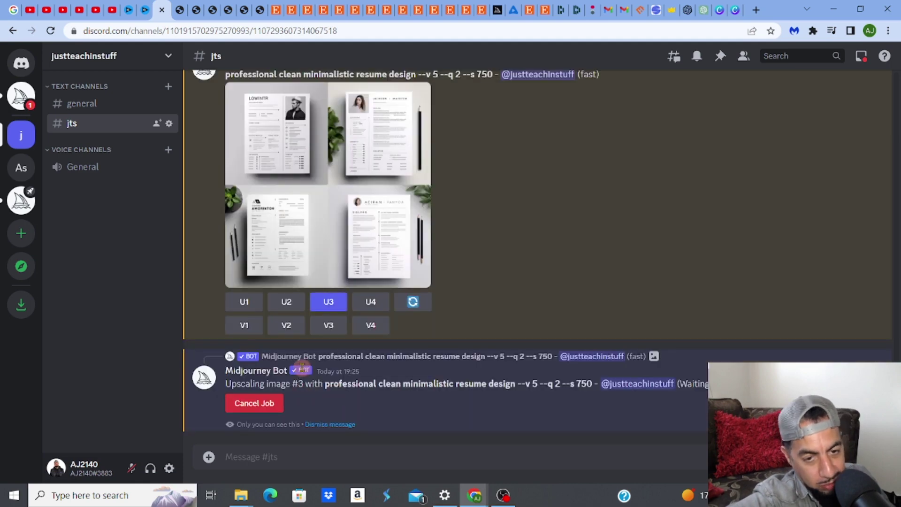
left_click(290, 301)
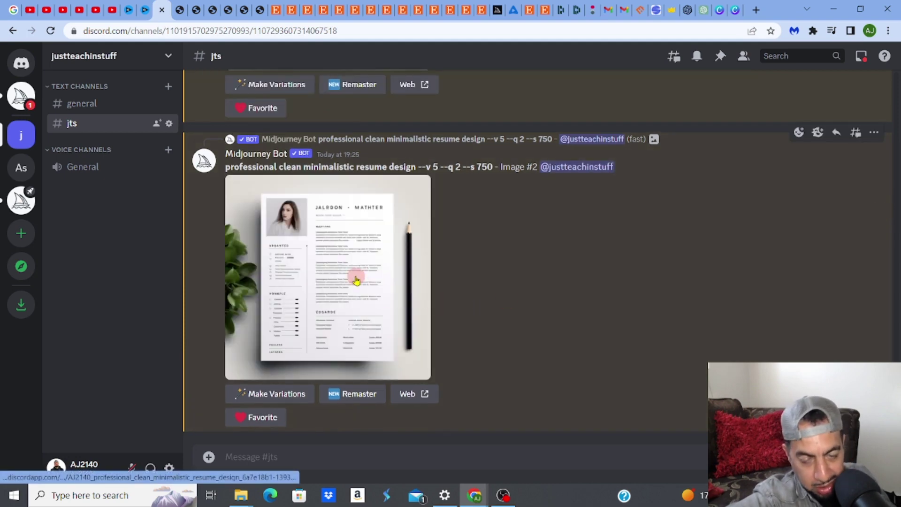
Open the upscaled JALRDON MATHTER resume in a browser tab and copy the image
left_click(356, 281)
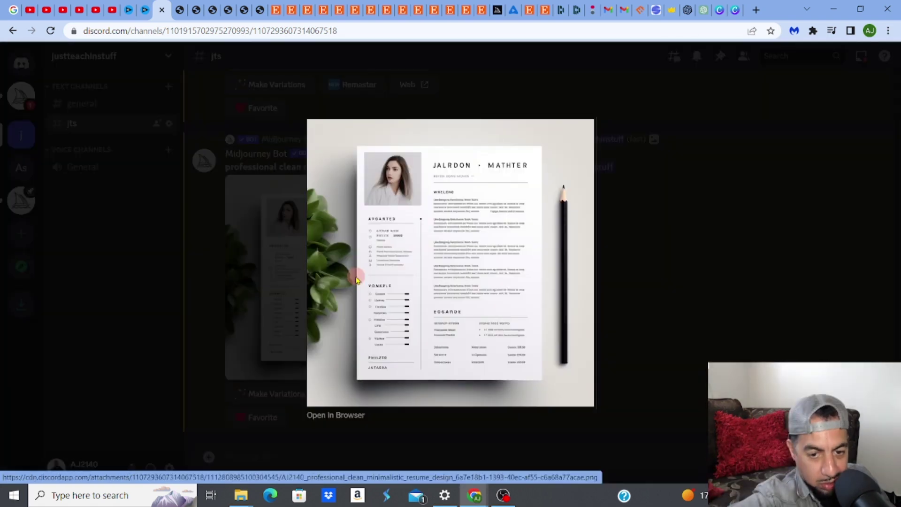
left_click(341, 417)
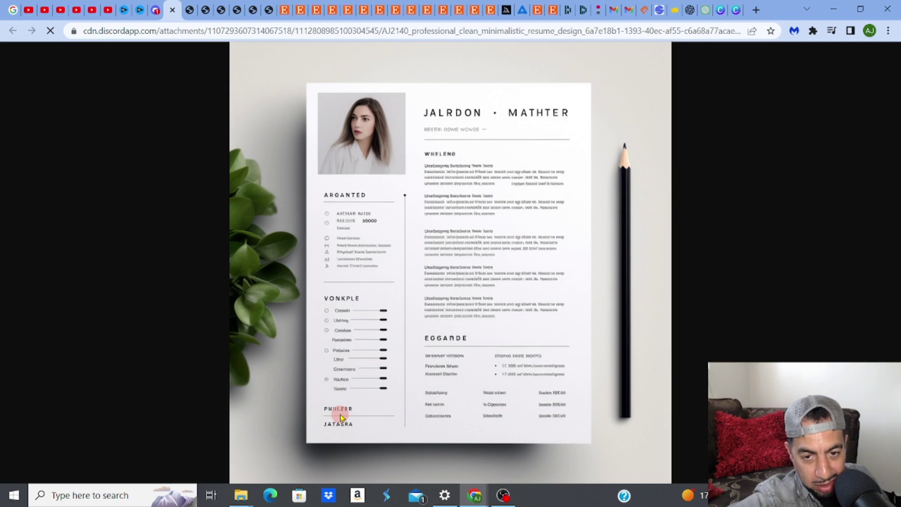
right_click(388, 253)
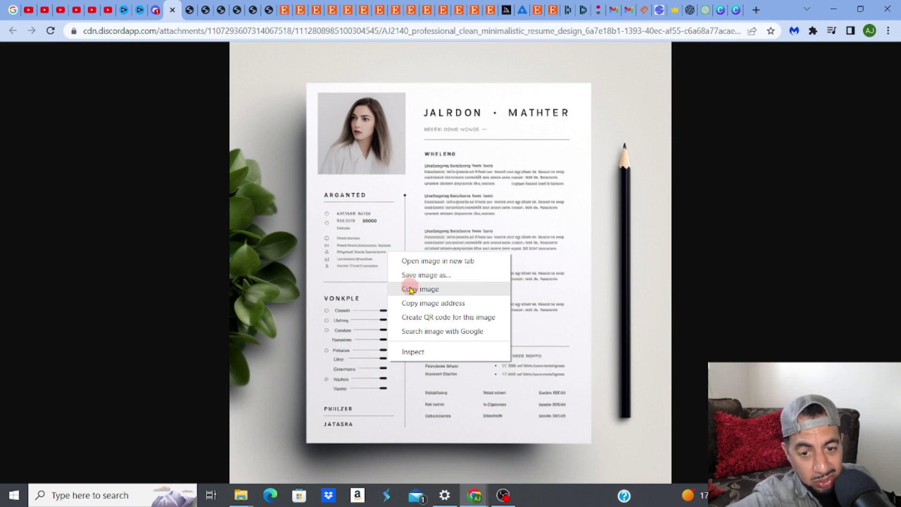
left_click(411, 290)
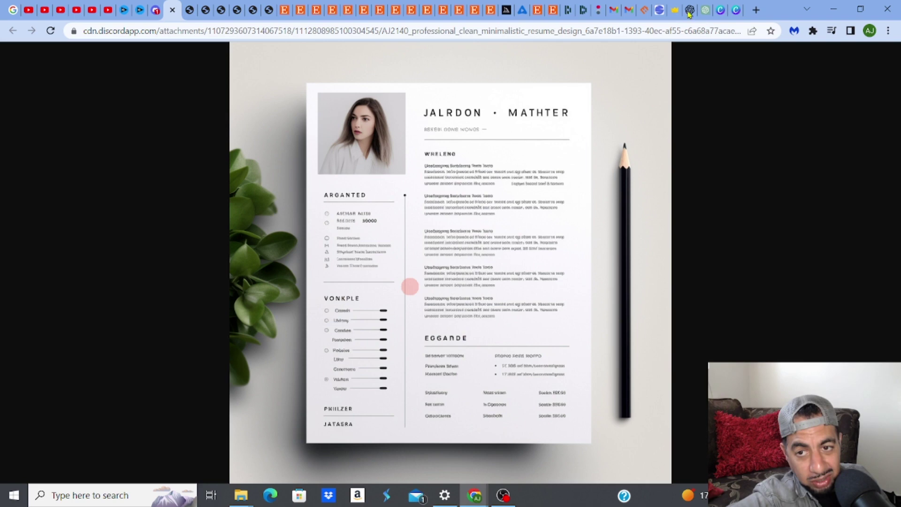
Paste the copied resume image onto the blank untitled 210mm × 297mm Canva design
left_click(718, 12)
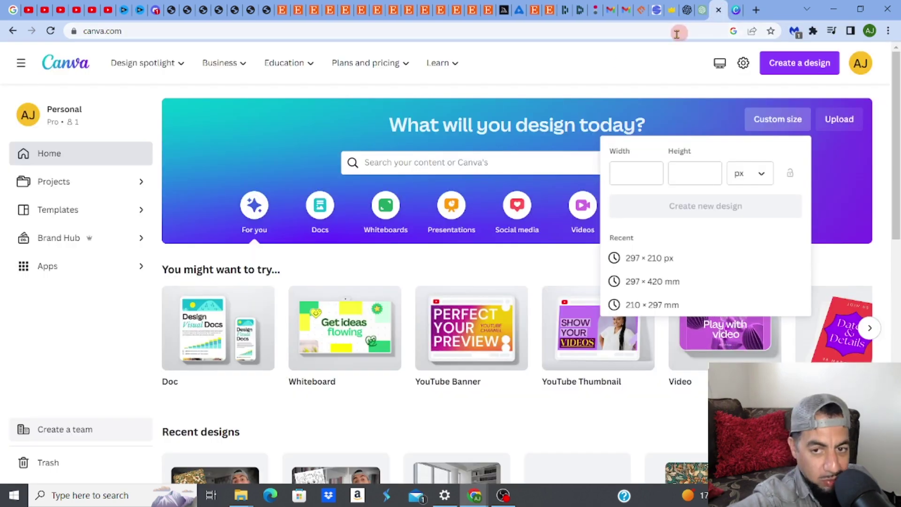
left_click(736, 12)
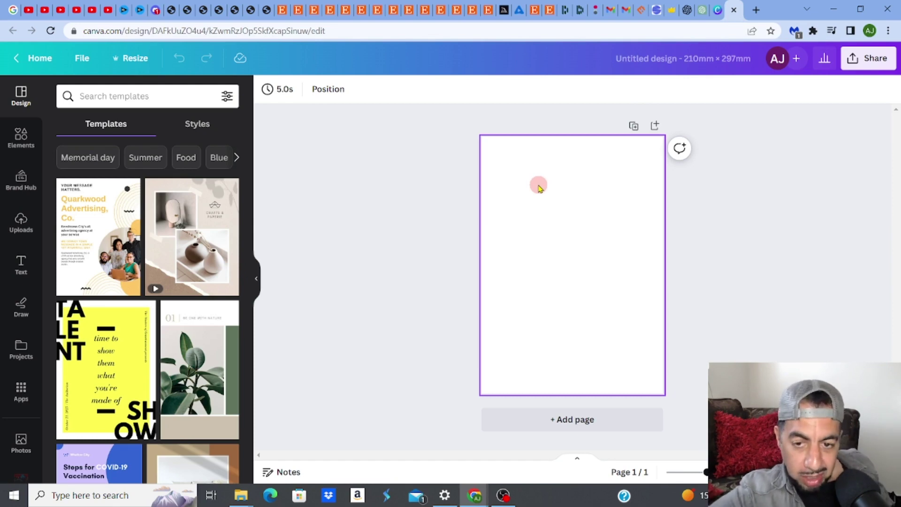
right_click(539, 188)
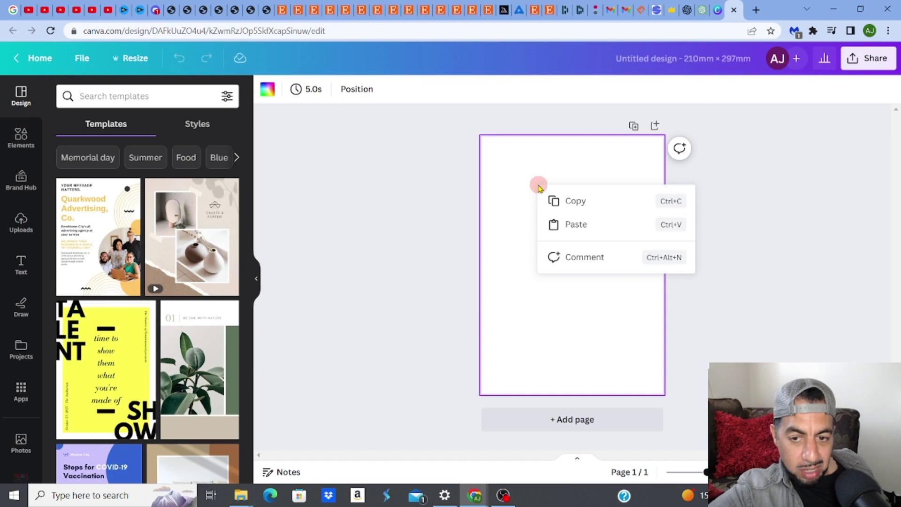
left_click(565, 224)
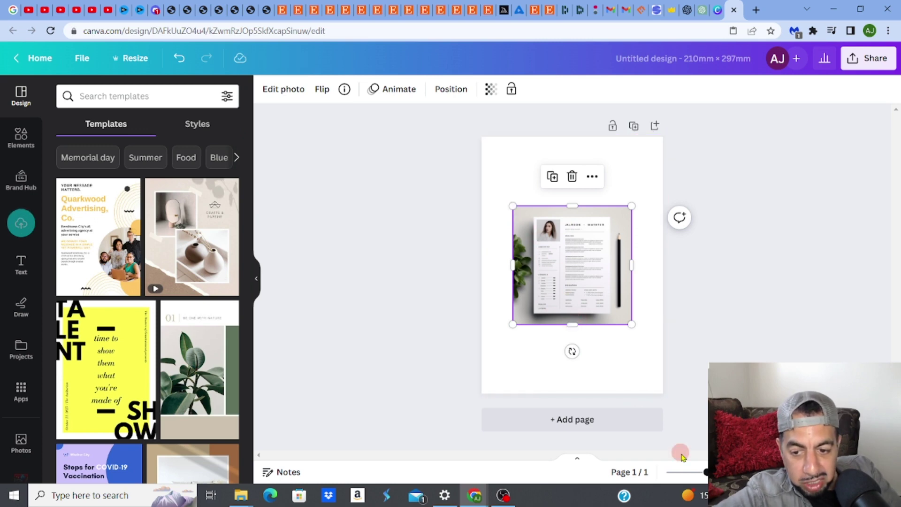
Crop the pasted image's bottom, top, left plant and right pencil to leave just the resume
left_click_drag(705, 473, 714, 473)
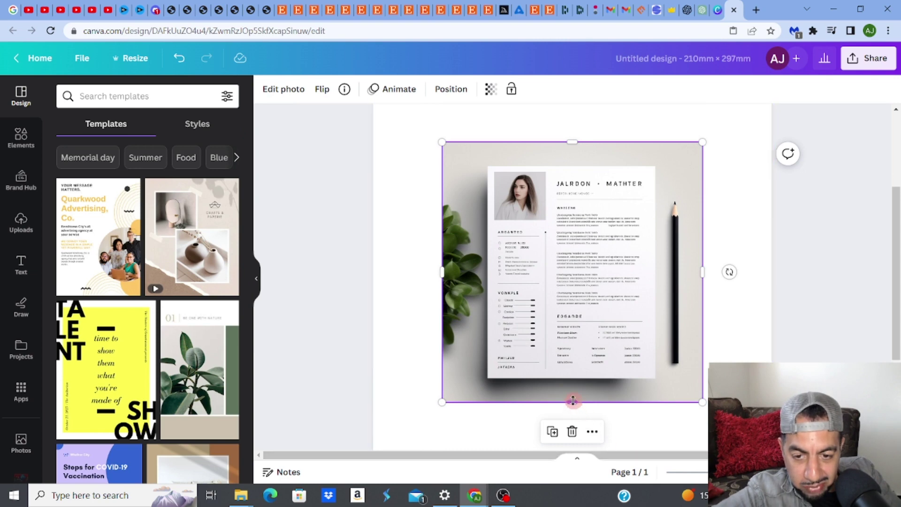
left_click_drag(573, 402, 570, 377)
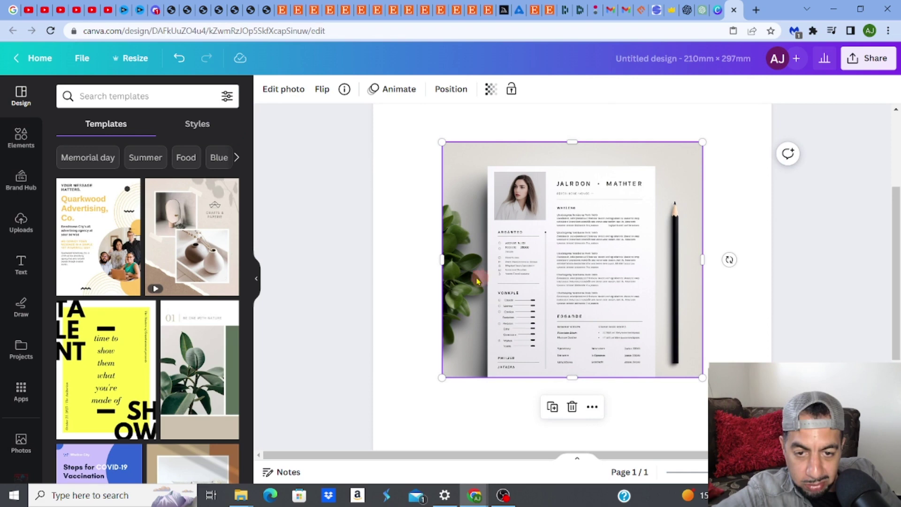
left_click_drag(444, 259, 486, 261)
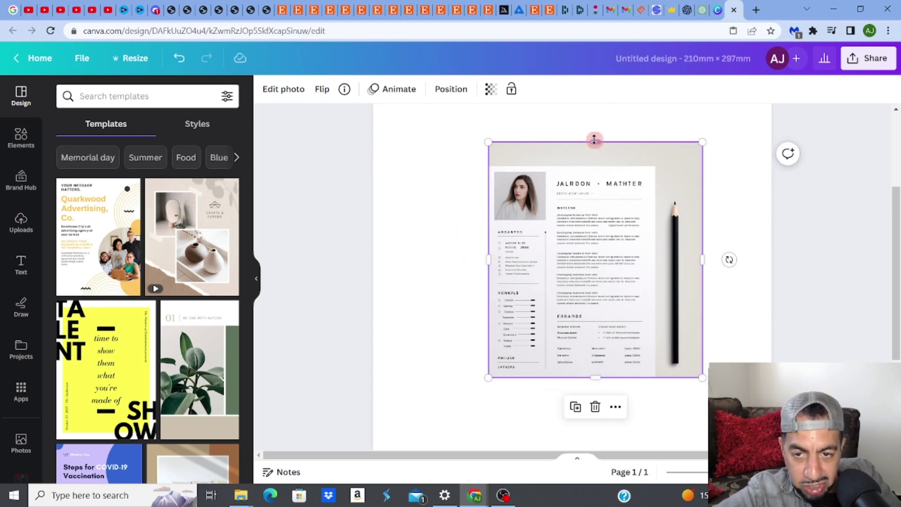
left_click_drag(594, 143, 595, 166)
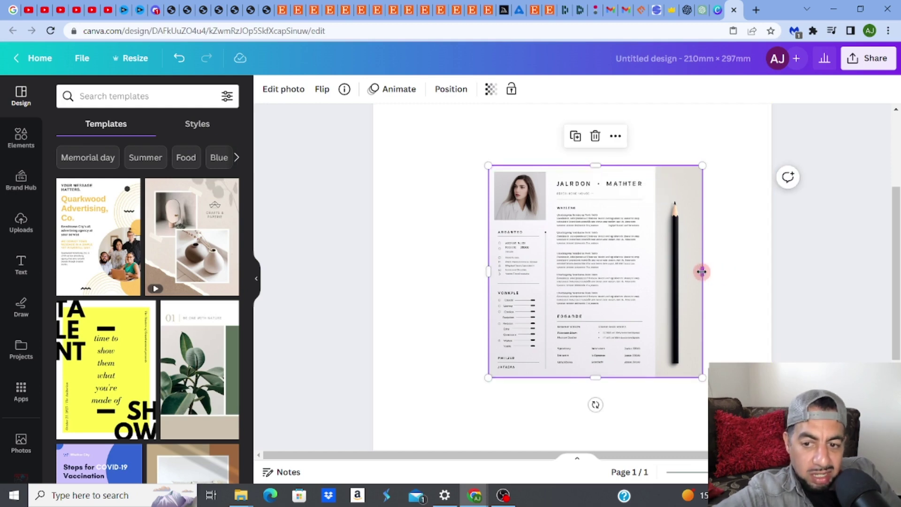
left_click_drag(703, 272, 655, 272)
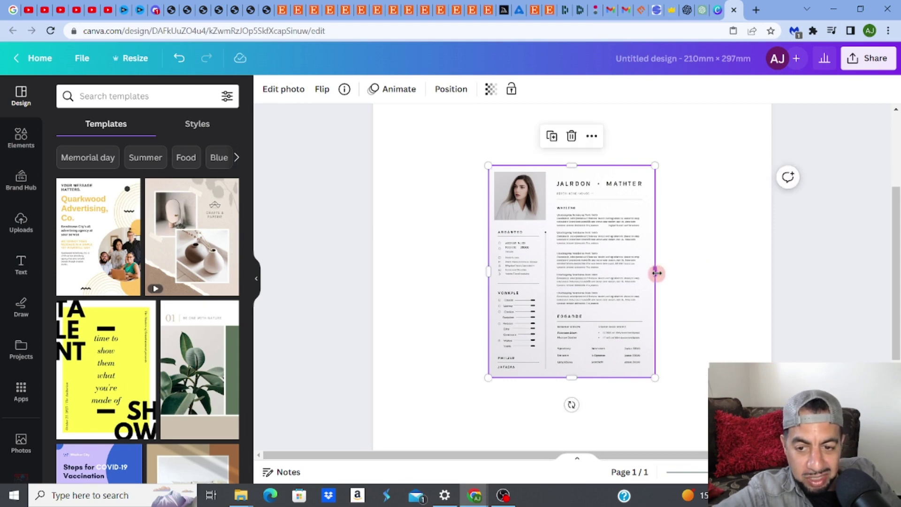
left_click(725, 268)
left_click(601, 246)
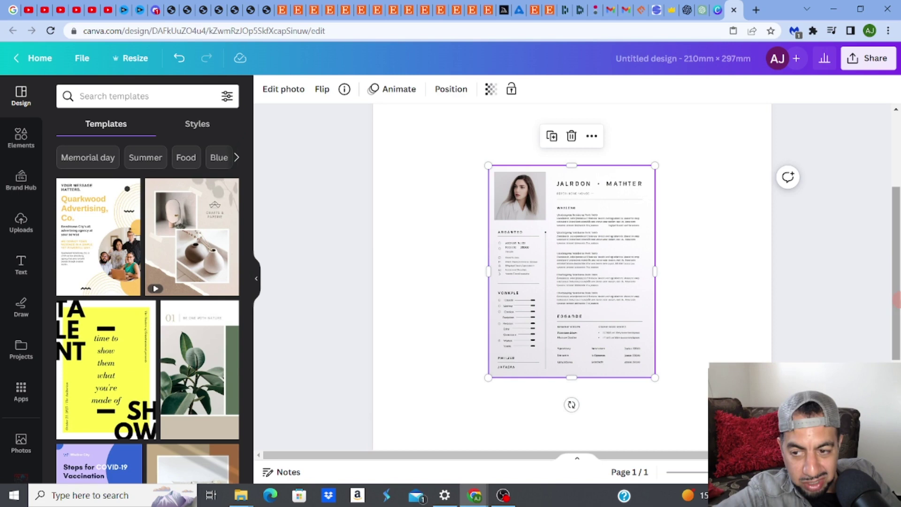
scroll(681, 320, "up", 2)
scroll(681, 320, "down", 3)
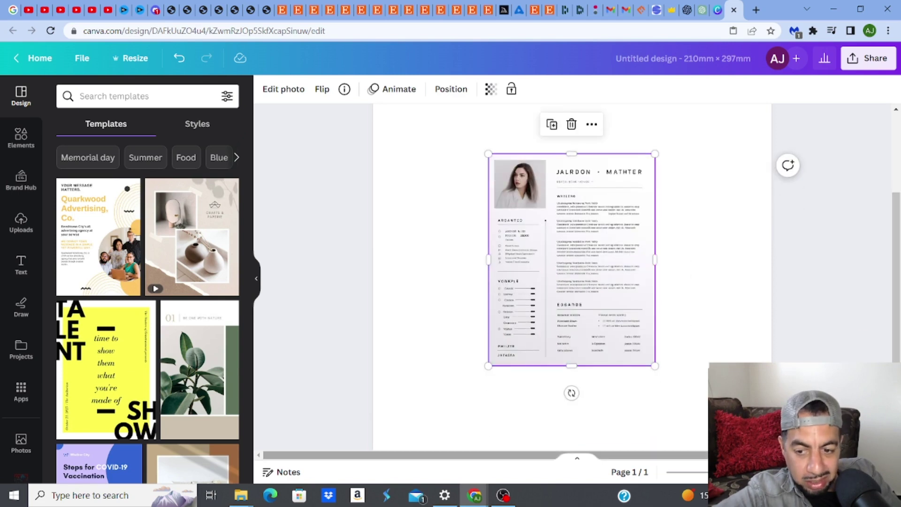
scroll(572, 260, "down", 5)
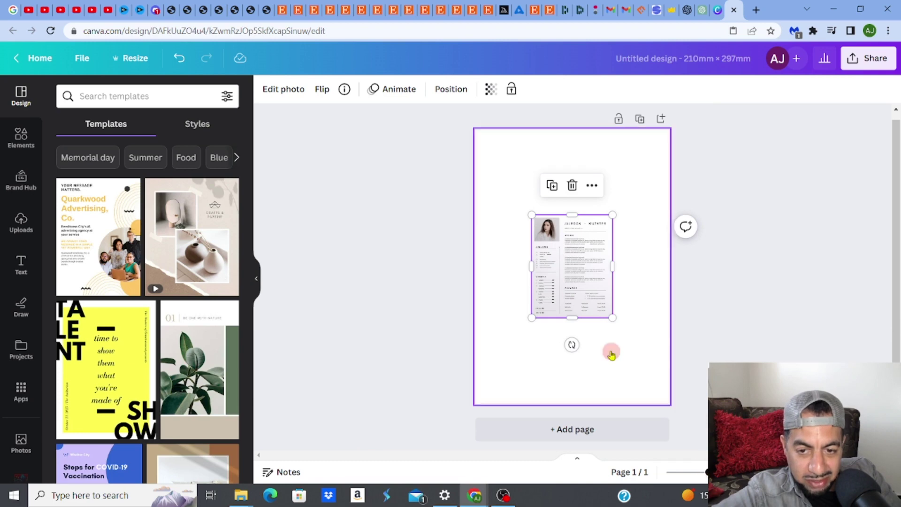
Enlarge the cropped resume picture from its corners until it is 210 wide, matching the page
left_click(531, 216)
left_click_drag(532, 216, 496, 168)
left_click_drag(613, 168, 656, 148)
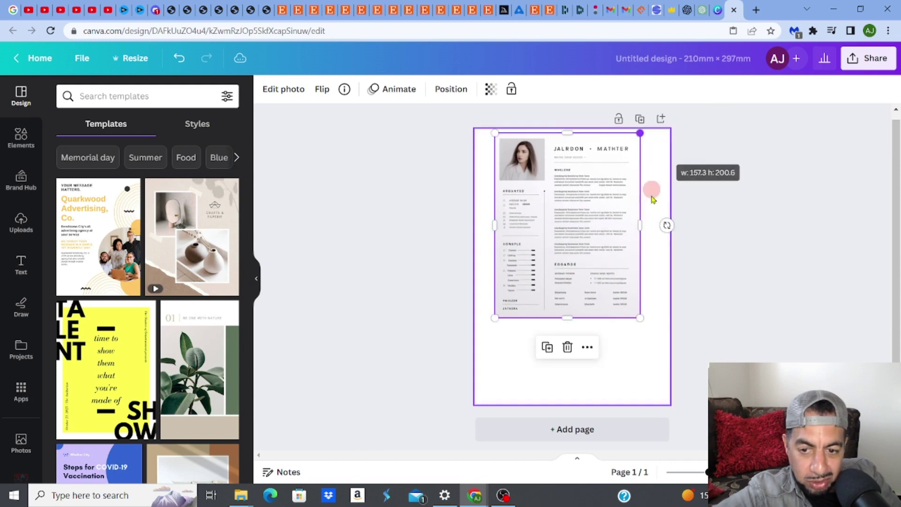
left_click(642, 322)
left_click_drag(644, 325, 682, 374)
left_click(516, 375)
left_click_drag(497, 372, 467, 398)
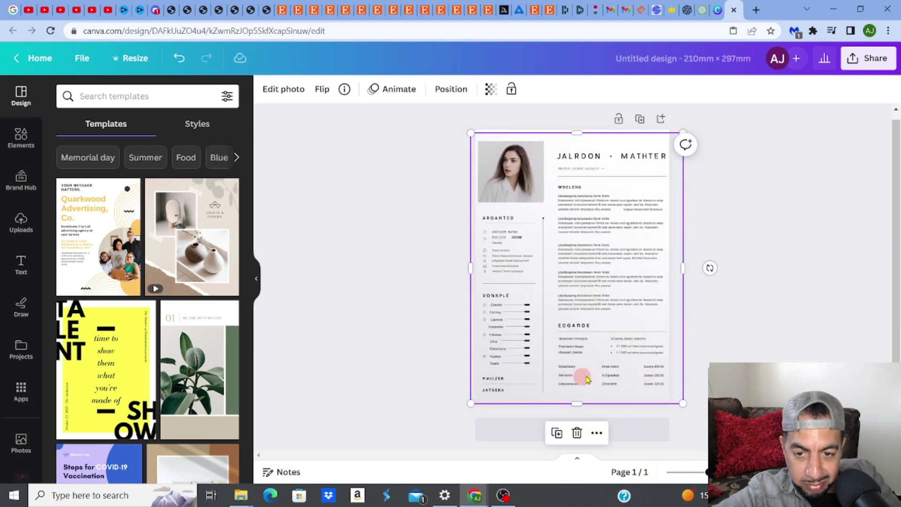
left_click_drag(589, 373, 584, 371)
left_click(647, 362)
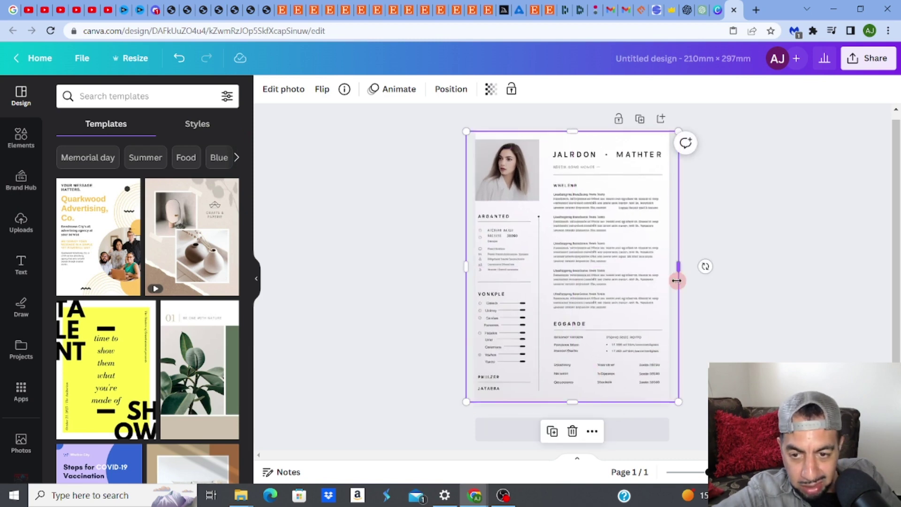
left_click_drag(678, 267, 671, 269)
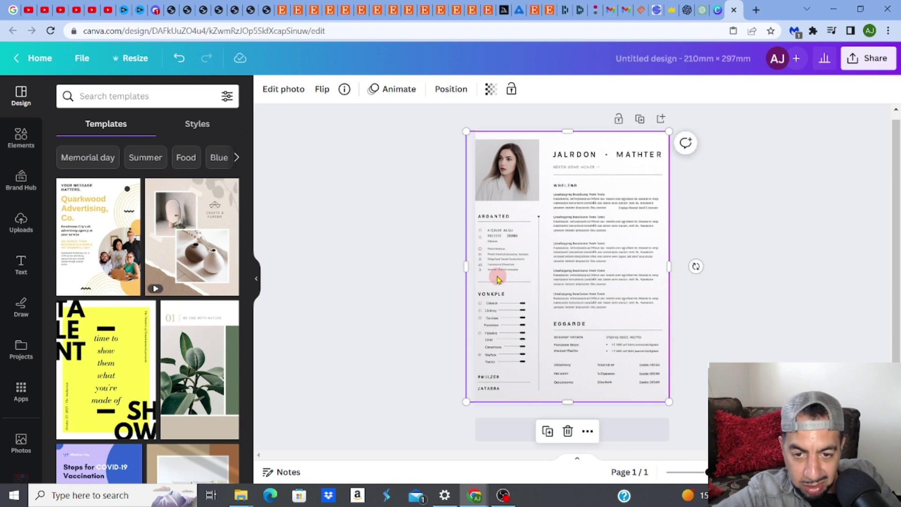
left_click_drag(466, 267, 475, 266)
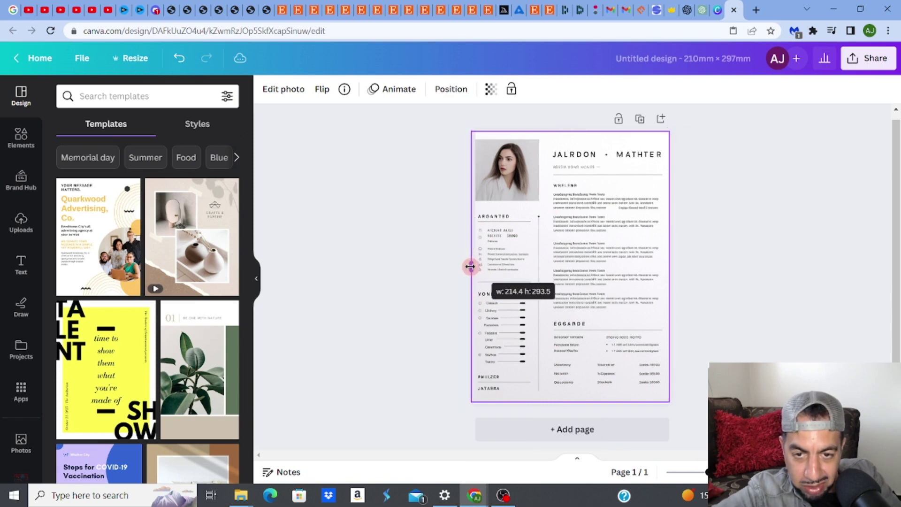
left_click_drag(470, 266, 468, 266)
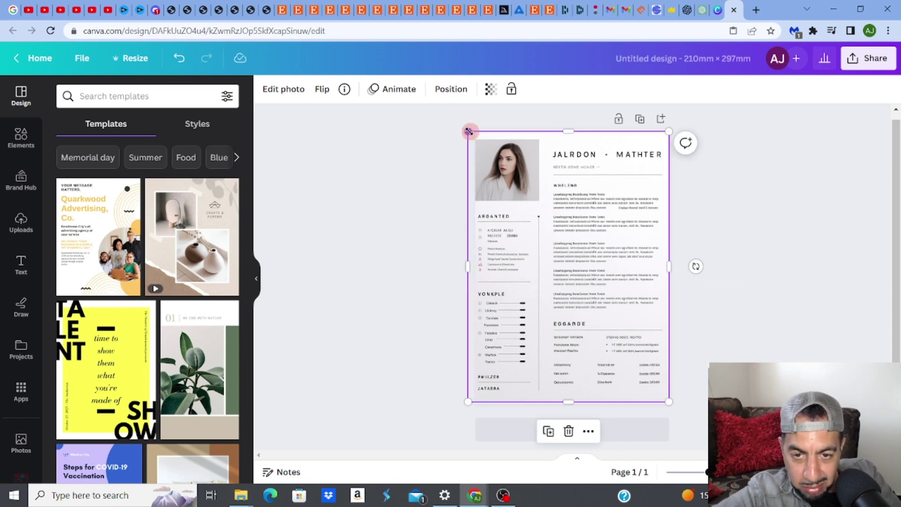
Centre the picture with its top edge at the page top, zoom in, then show the Etsy listing
left_click_drag(470, 131, 473, 138)
left_click(528, 194)
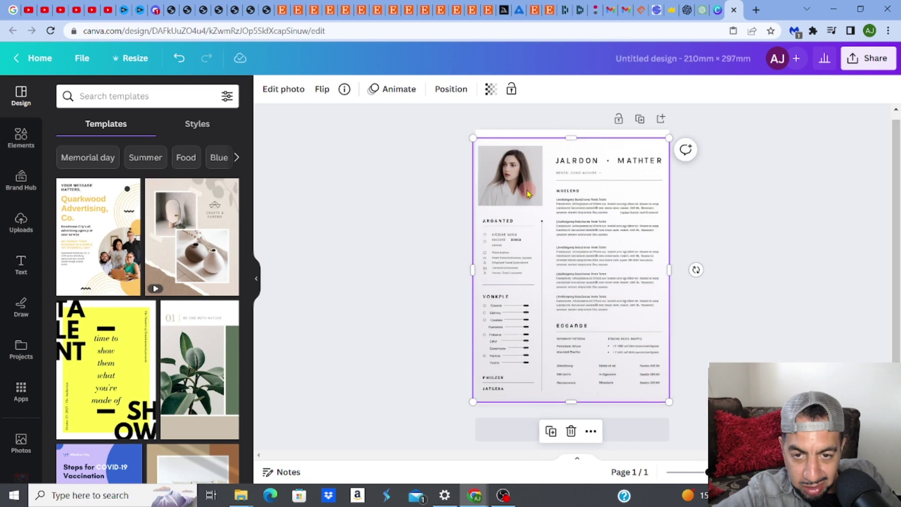
left_click_drag(528, 194, 528, 188)
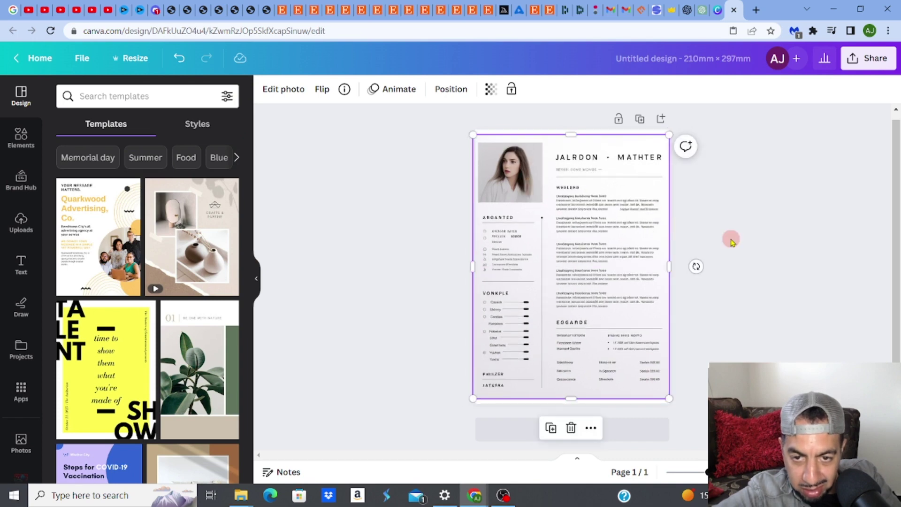
left_click(731, 238)
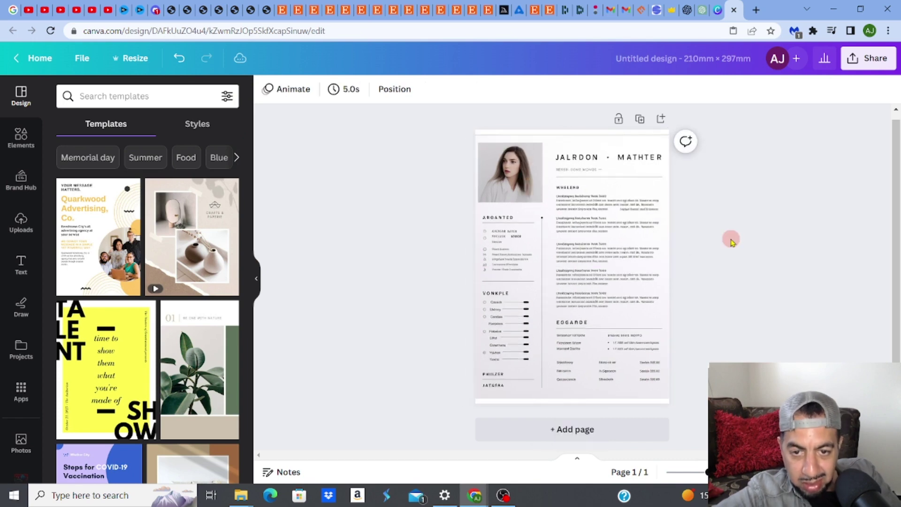
left_click(608, 185)
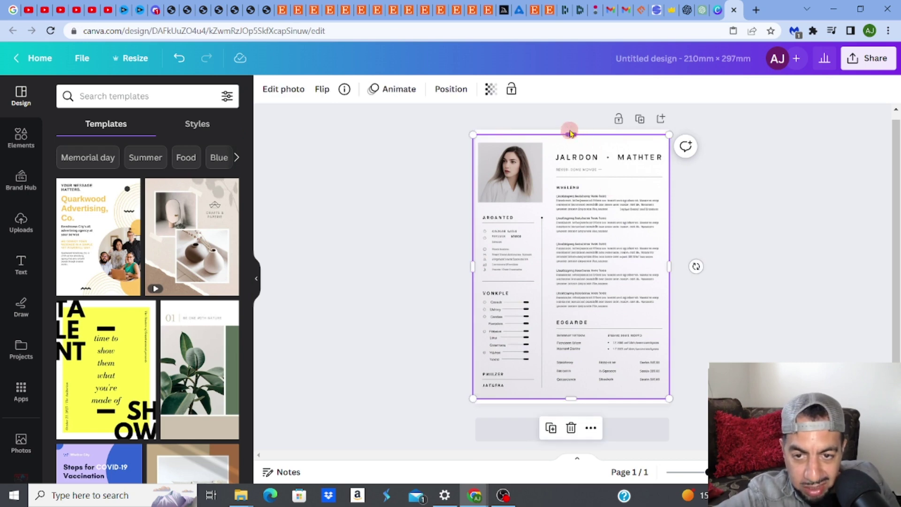
left_click_drag(571, 133, 573, 136)
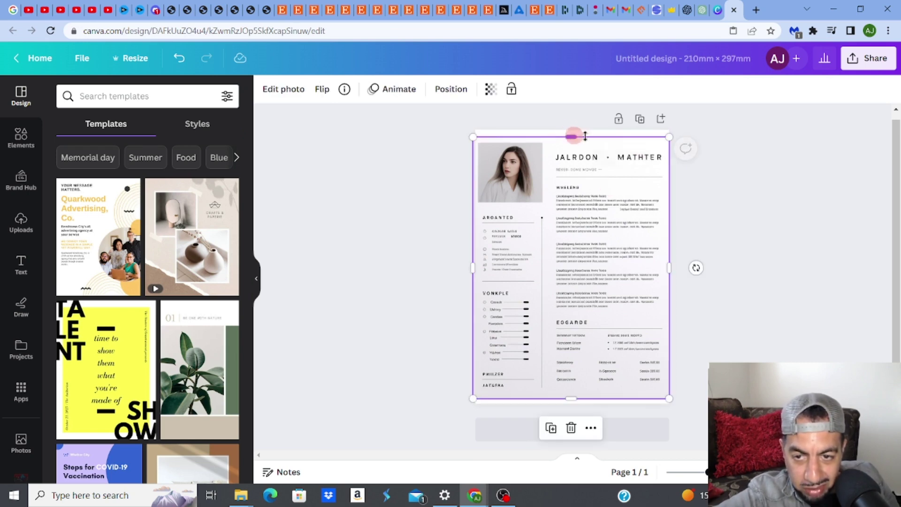
left_click(756, 190)
left_click(609, 201)
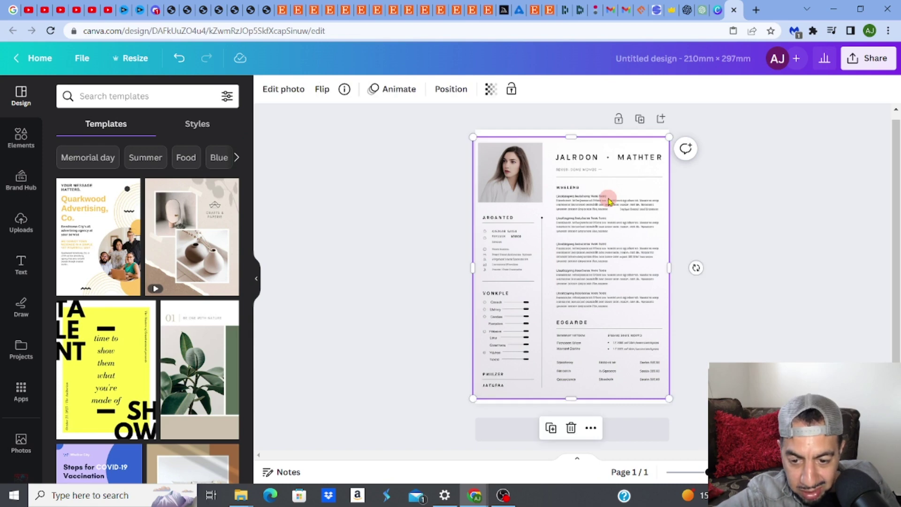
left_click_drag(609, 201, 606, 199)
left_click(775, 253)
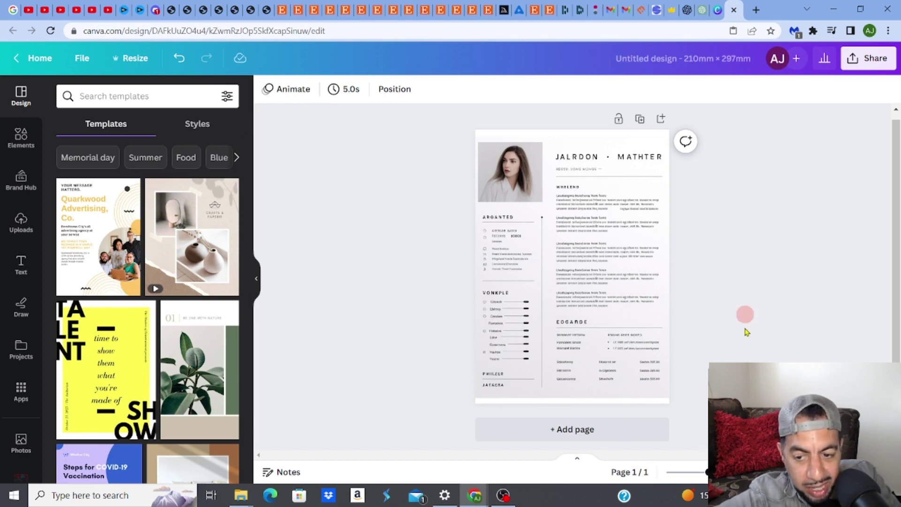
left_click_drag(707, 473, 722, 472)
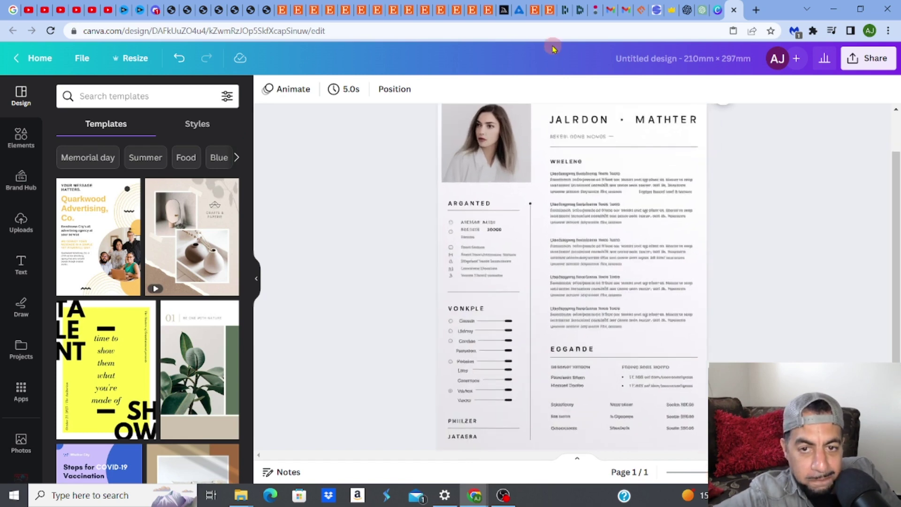
left_click(488, 10)
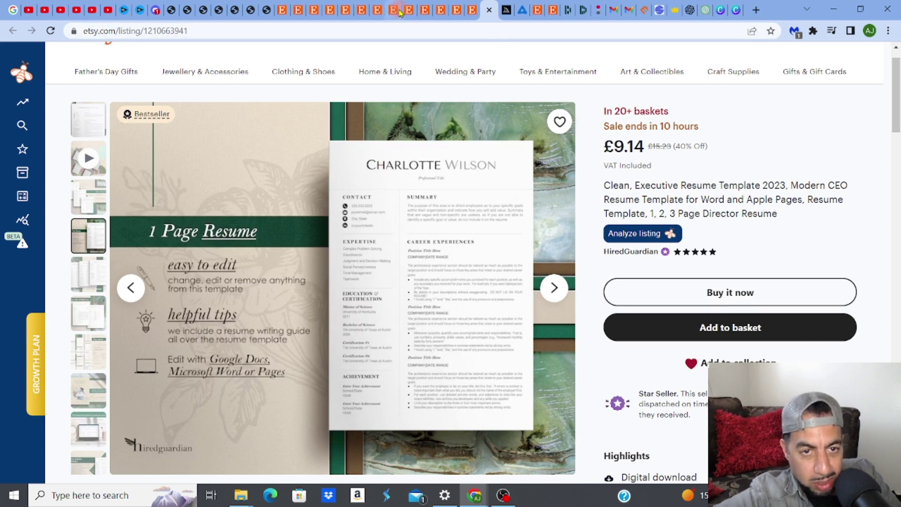
Go via the Discord tab back to the Canva resume design and deselect everything
left_click(153, 16)
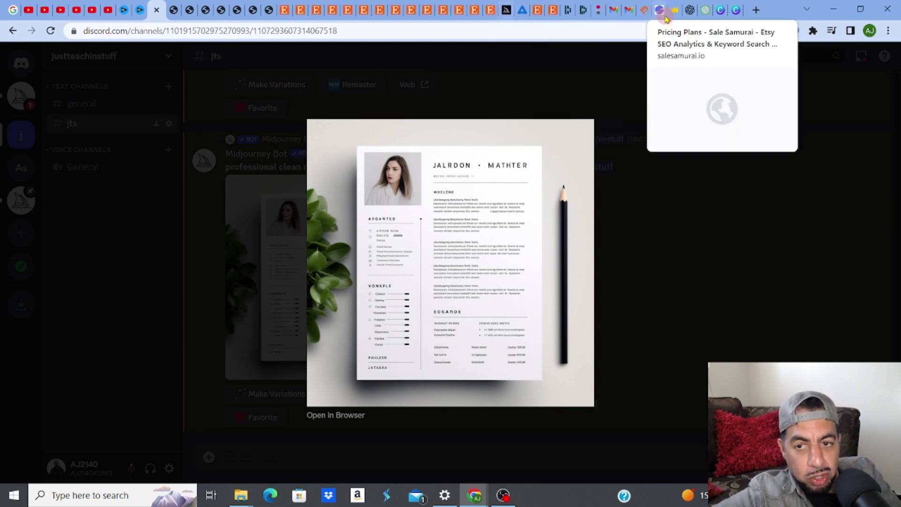
left_click(723, 13)
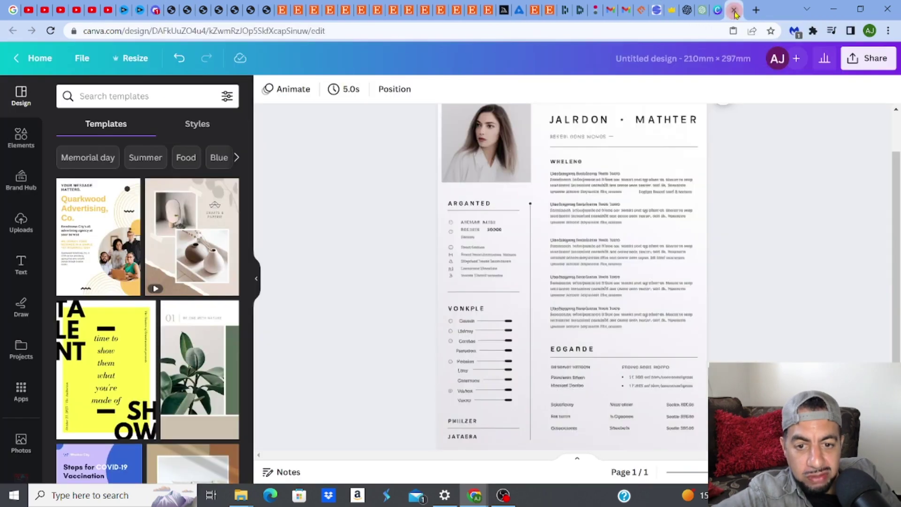
left_click(323, 144)
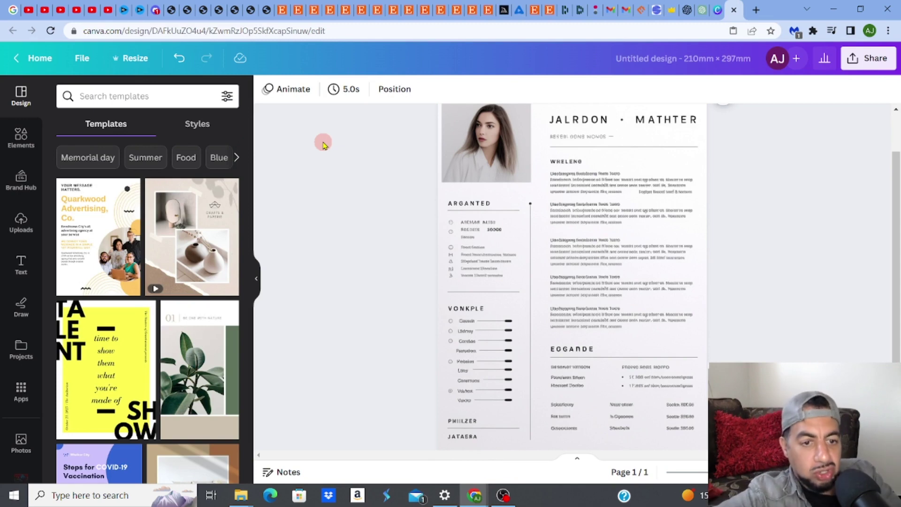
Add a heading with the new full name and fit it over the resume's original name
left_click(21, 263)
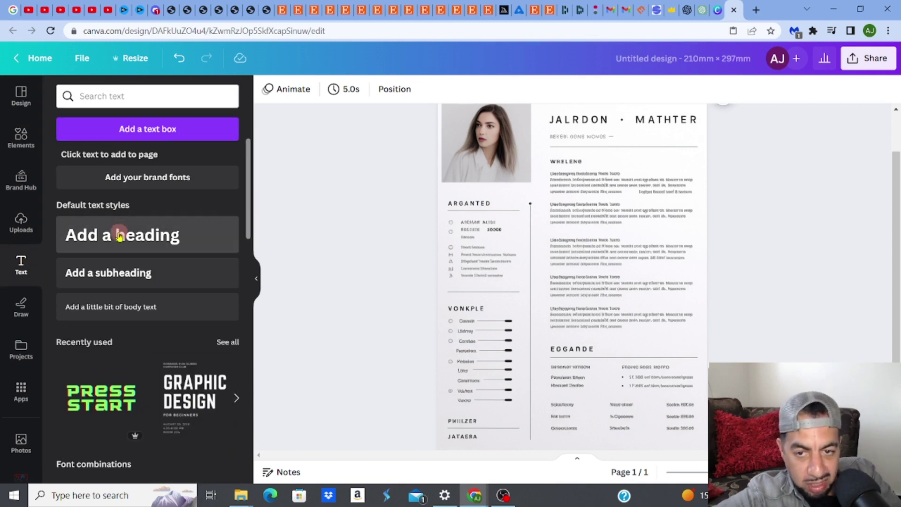
left_click(120, 236)
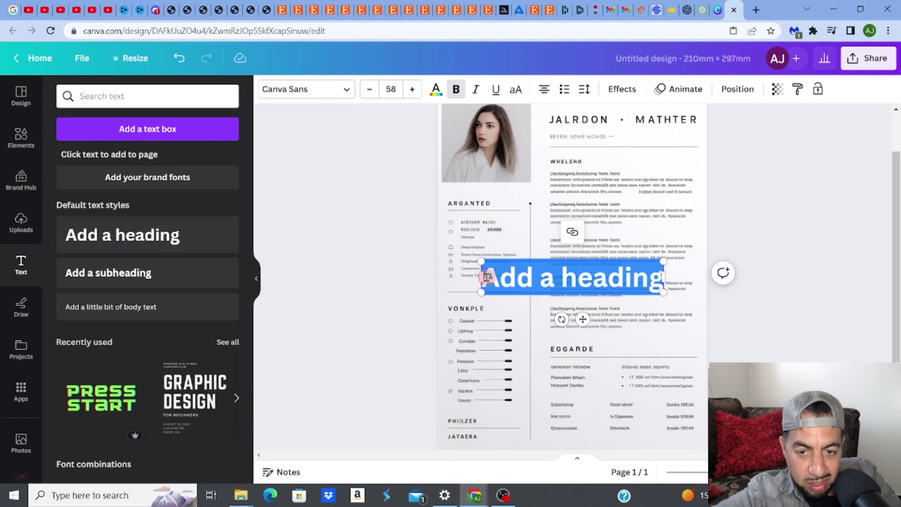
left_click_drag(483, 278, 662, 283)
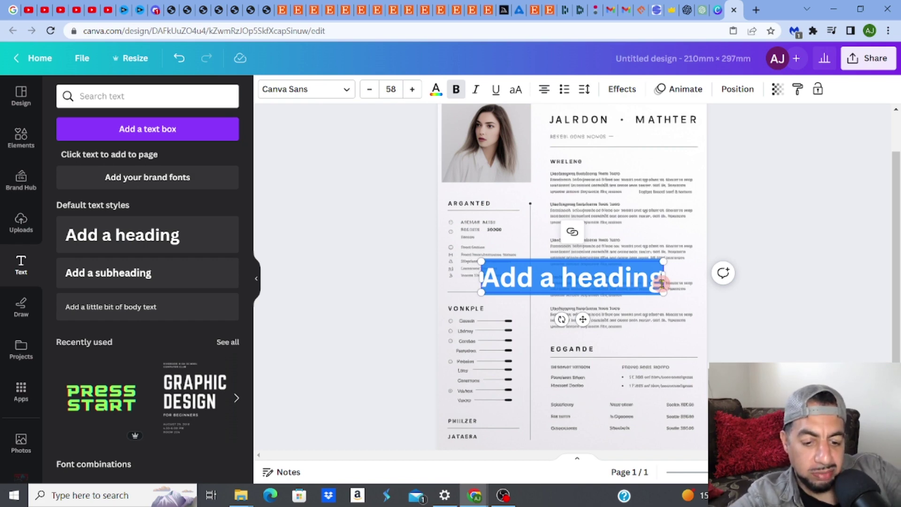
type("J")
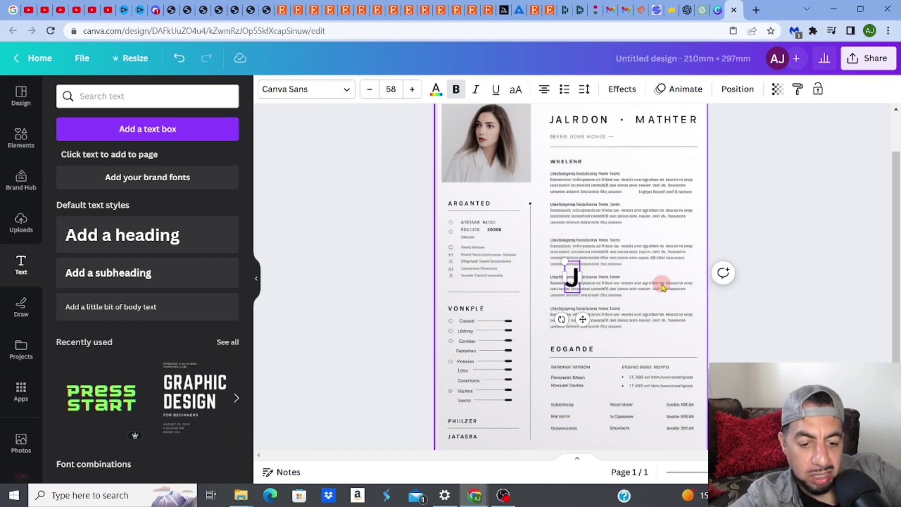
type("ack")
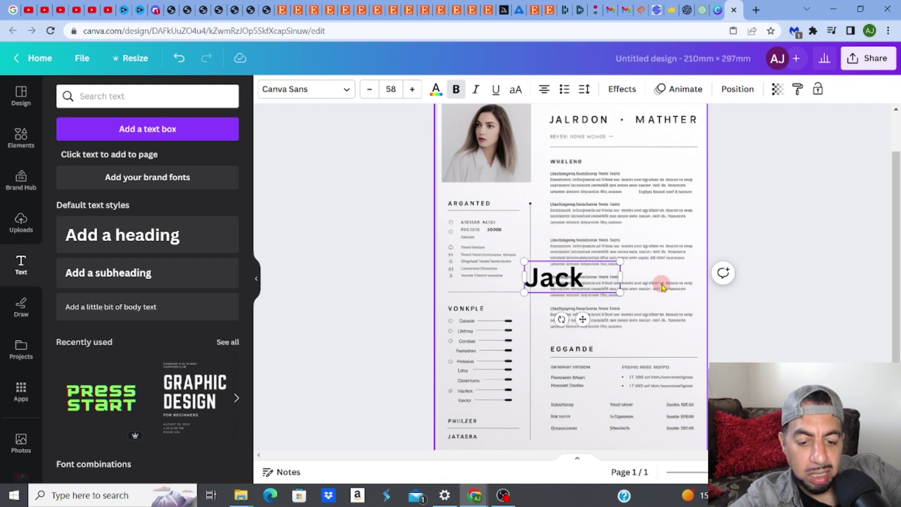
type("    Sm")
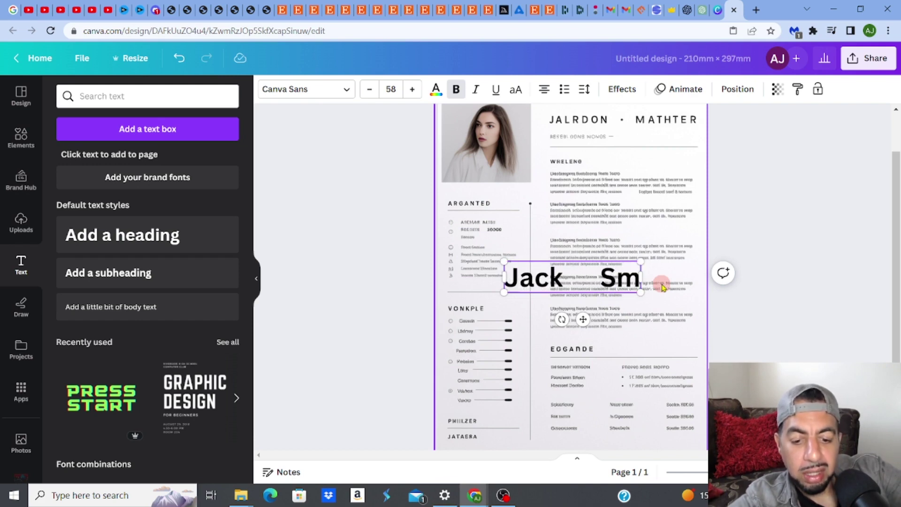
type("ith")
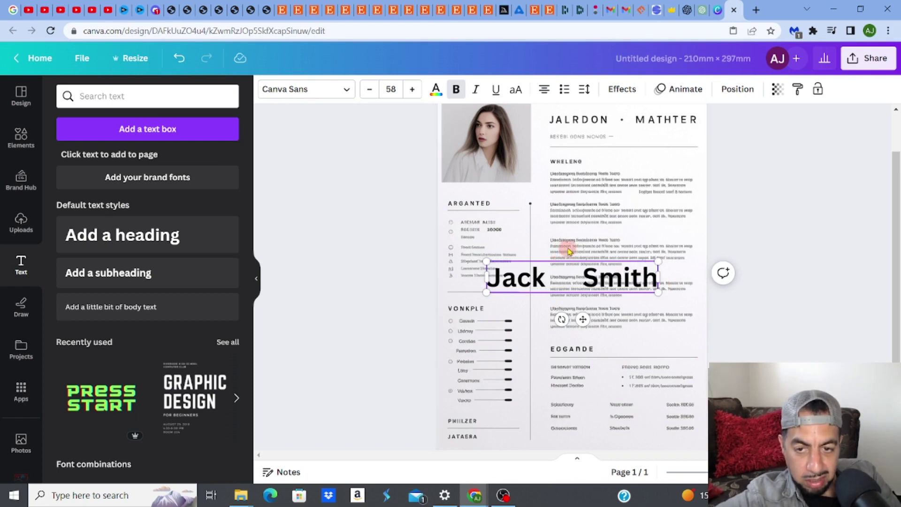
left_click_drag(567, 258, 608, 106)
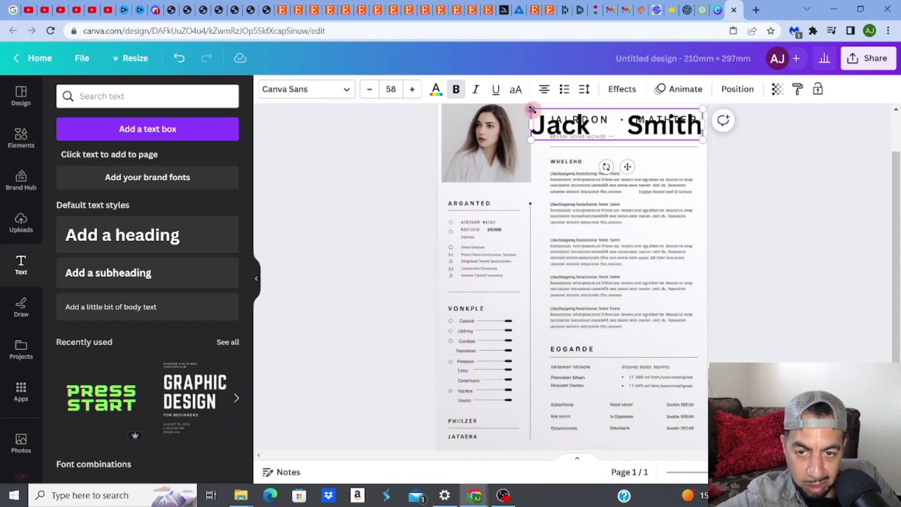
left_click_drag(532, 109, 539, 112)
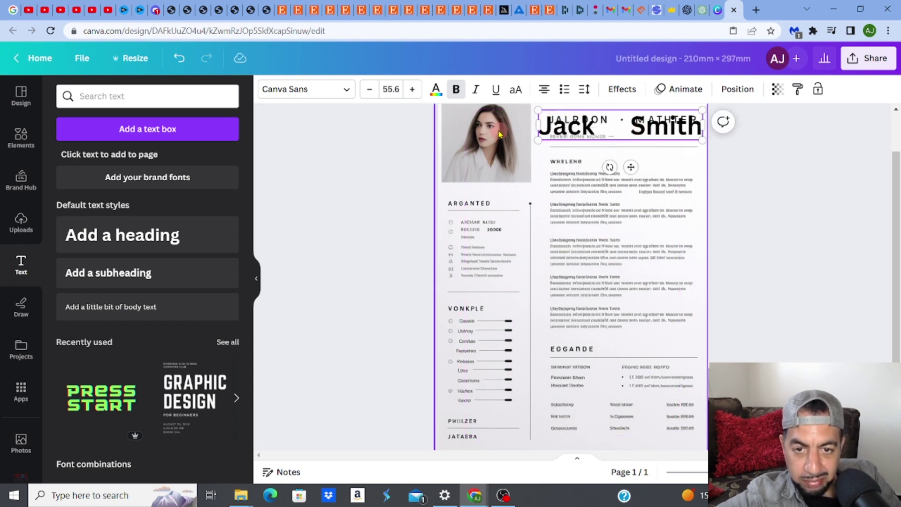
left_click(371, 148)
left_click_drag(570, 123, 567, 122)
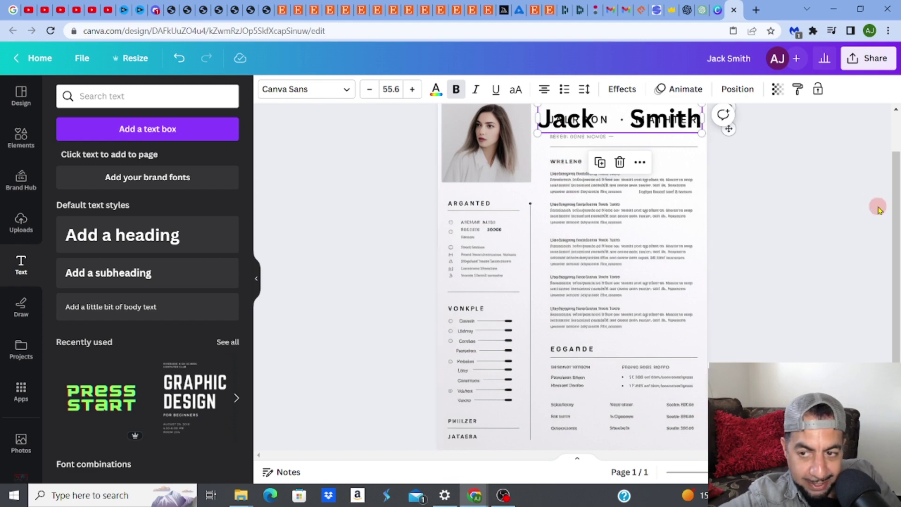
scroll(897, 216, "up", 1)
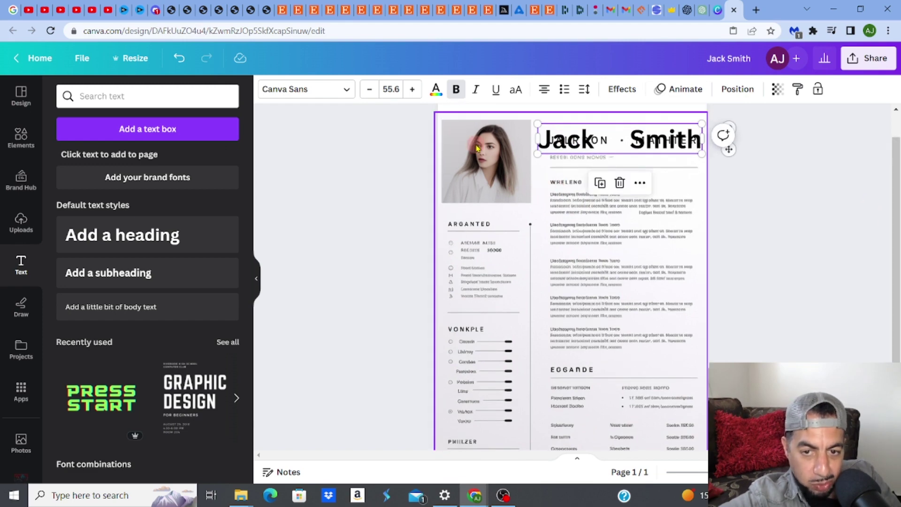
Add a square from Elements and stretch it over the portrait photo
left_click(21, 137)
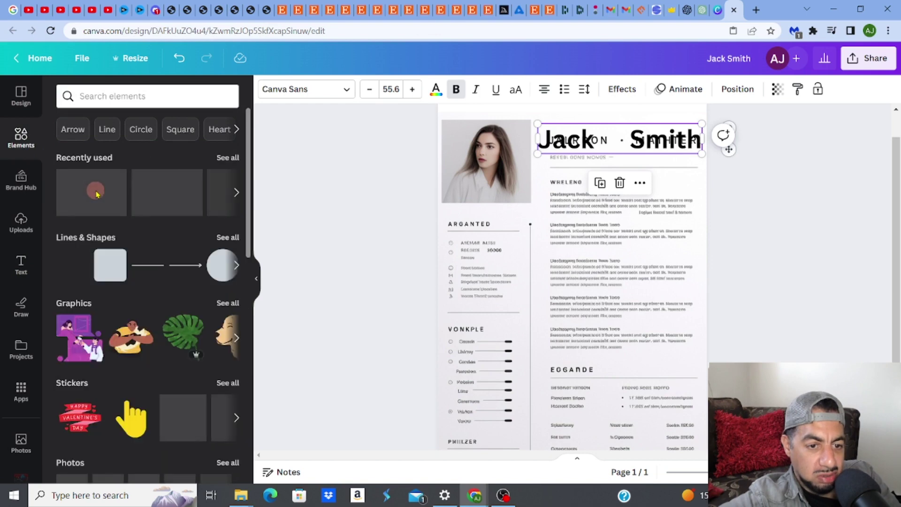
left_click(81, 271)
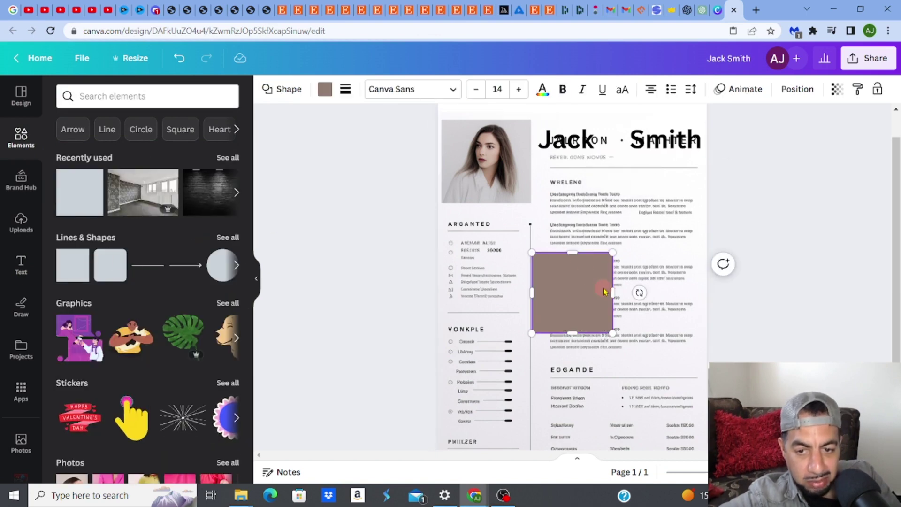
left_click_drag(571, 263, 517, 152)
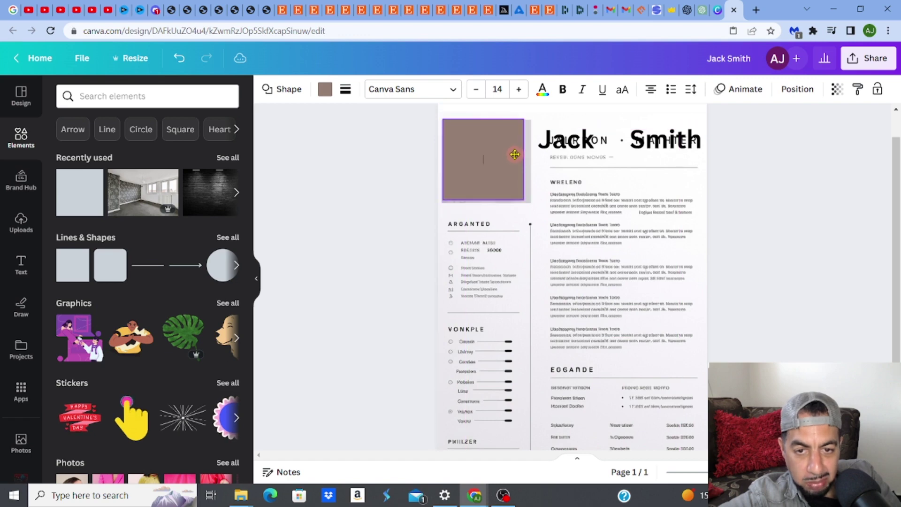
left_click_drag(523, 198, 527, 200)
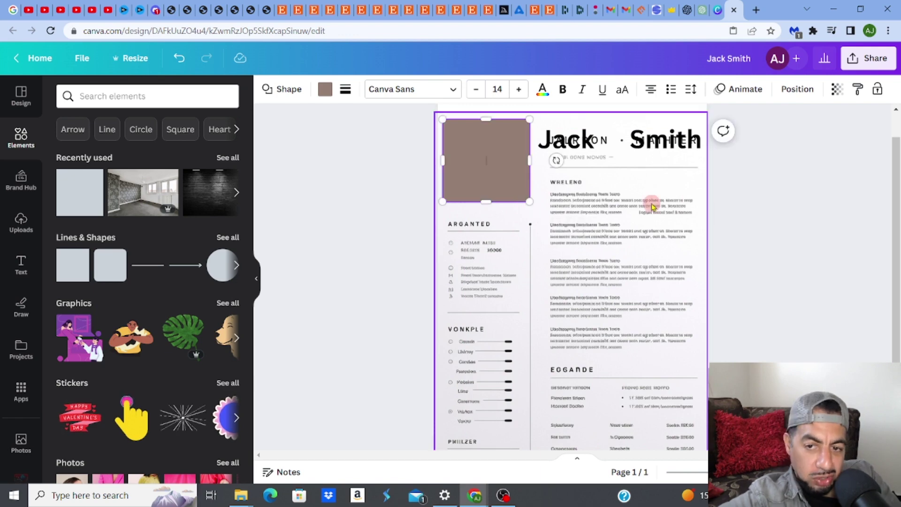
mouse_move(651, 205)
left_mouse_down()
mouse_move(461, 221)
mouse_move(382, 209)
mouse_move(598, 205)
mouse_move(659, 194)
mouse_move(651, 192)
mouse_move(654, 201)
left_mouse_up()
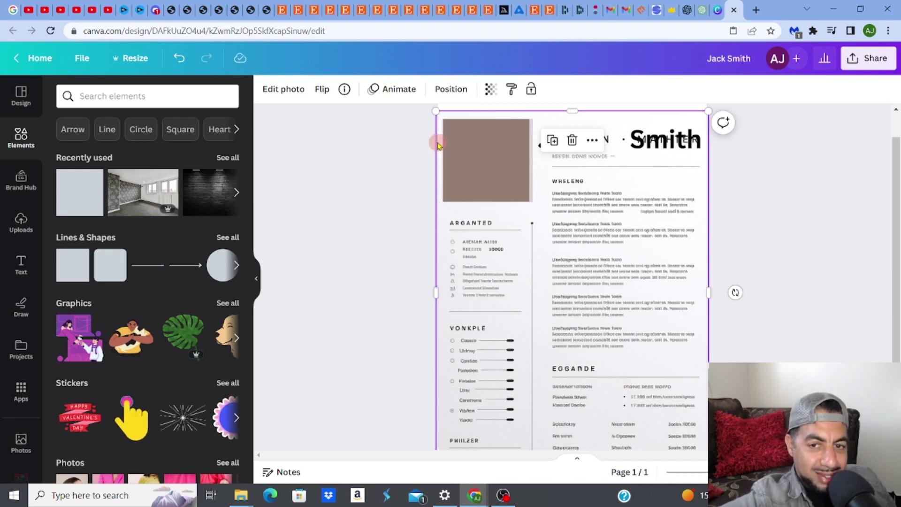
Search the Canva templates for 'resume' and pick the 'resume simple' suggestion
left_click(719, 12)
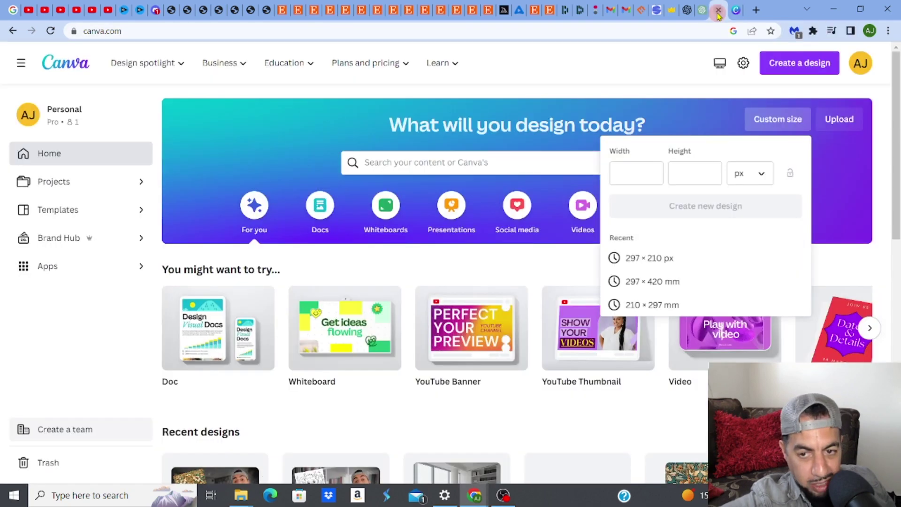
left_click(531, 94)
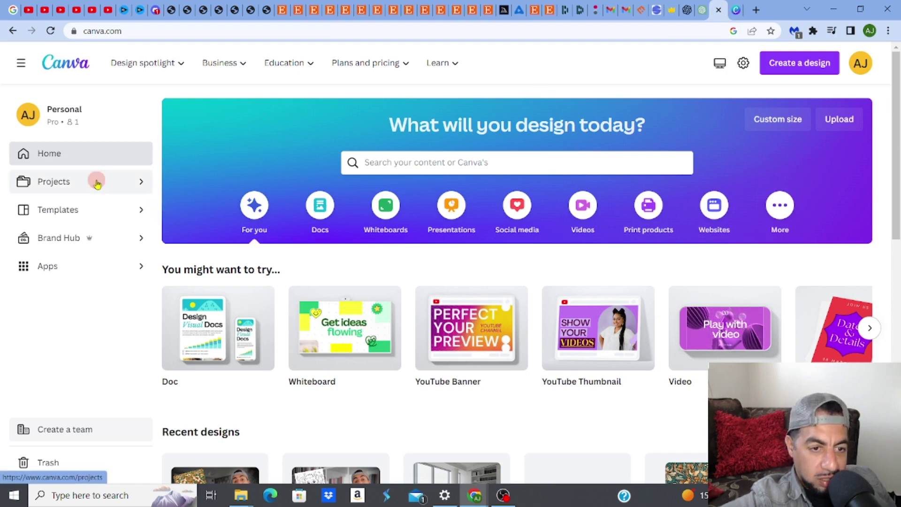
left_click(102, 215)
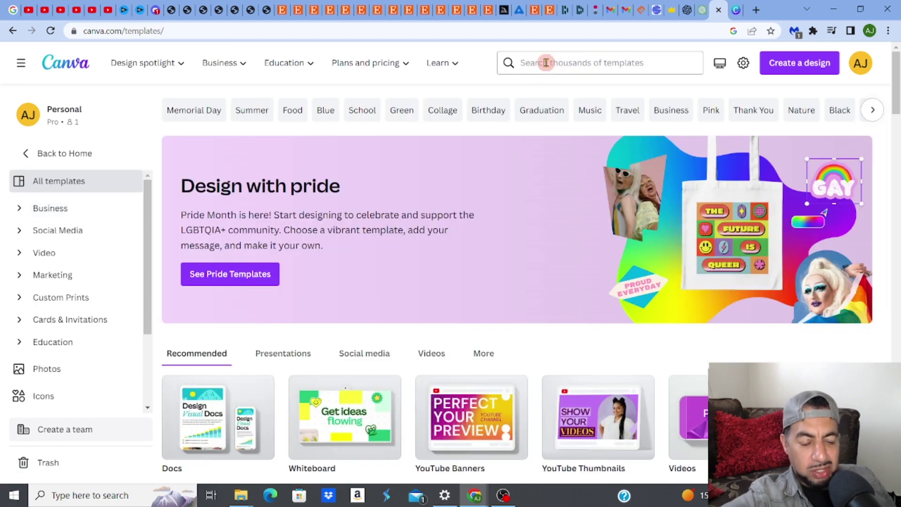
left_click(546, 62)
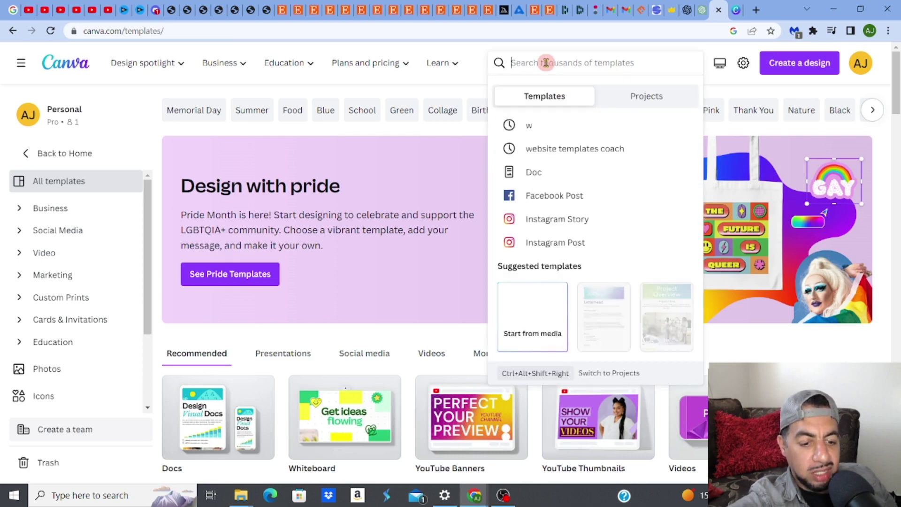
type("resume")
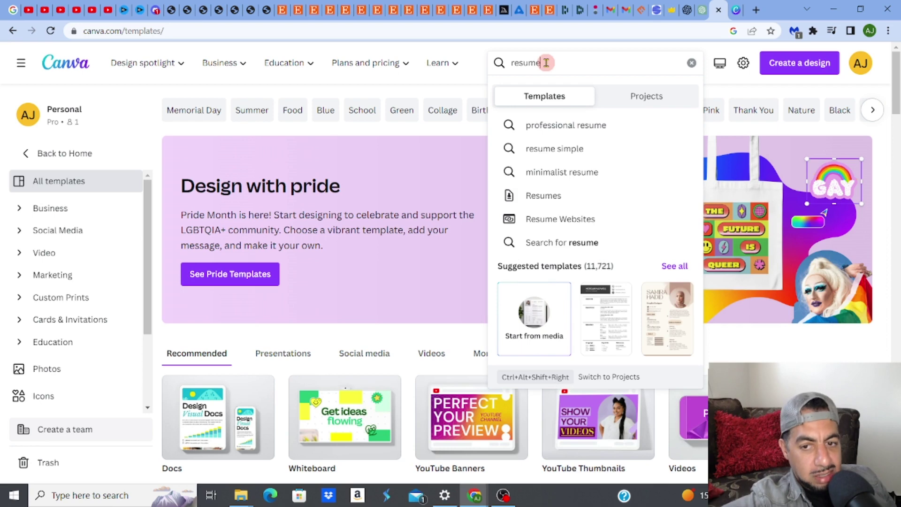
left_click(548, 149)
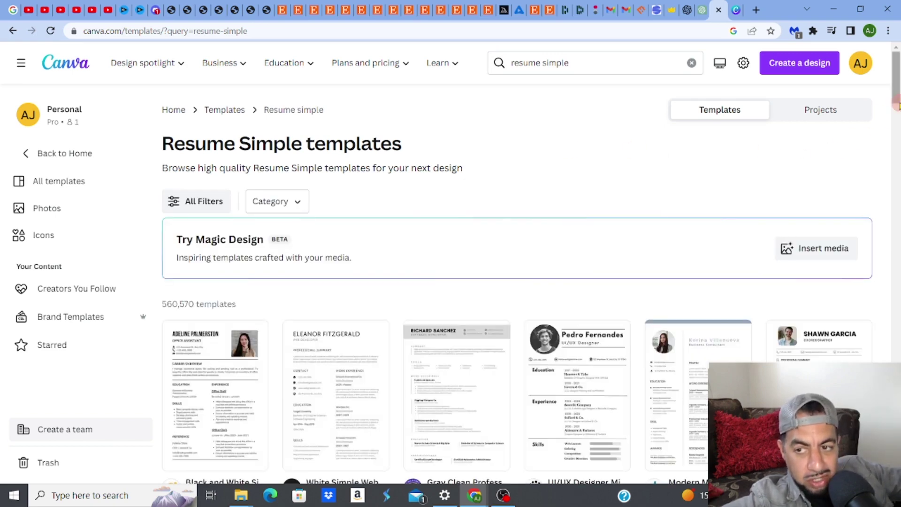
scroll(517, 281, "down", 5)
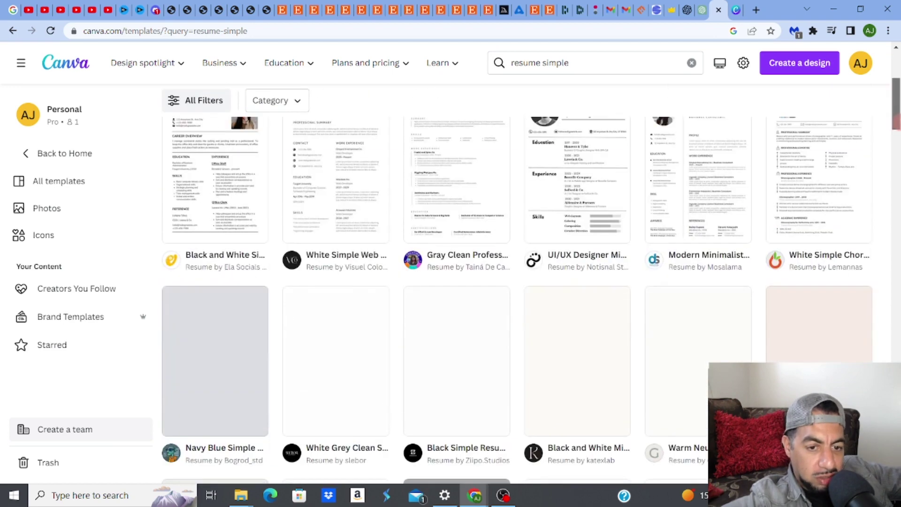
scroll(516, 282, "up", 1)
Open the UI/UX Designer resume template for customizing and zoom the page to 59%
left_click(590, 223)
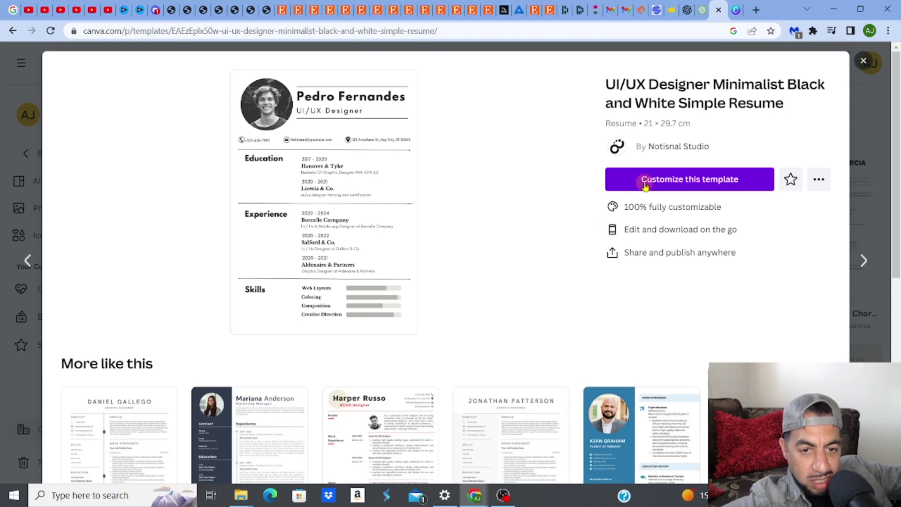
left_click(647, 183)
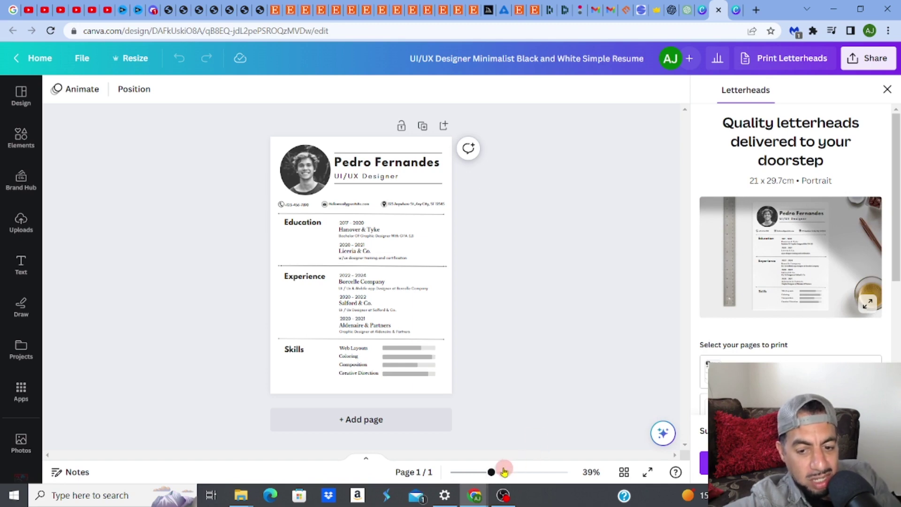
left_click_drag(492, 473, 503, 473)
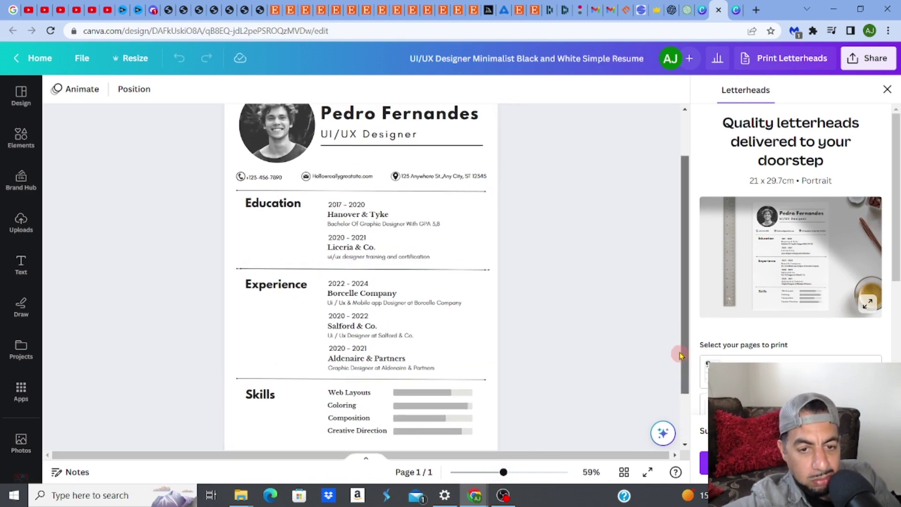
scroll(685, 371, "up", 3)
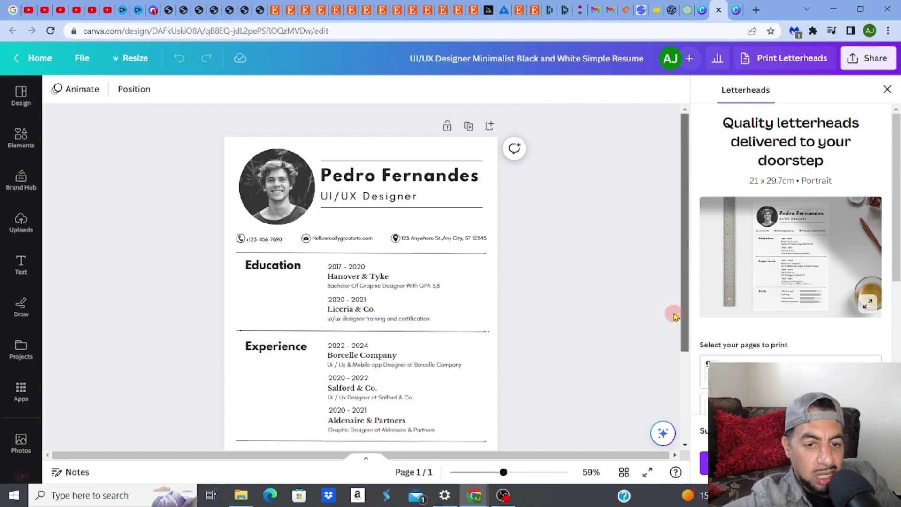
Replace the template's first name and surname in the heading with the new name
left_click(384, 180)
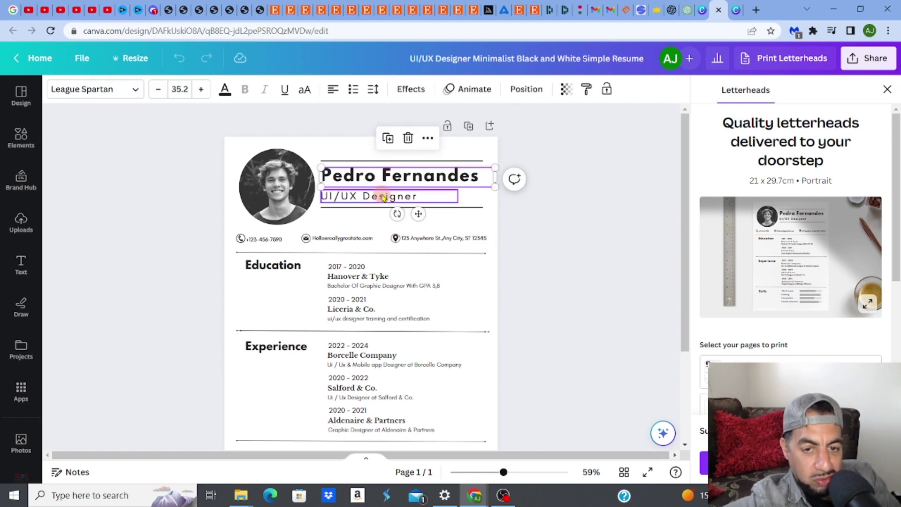
left_click(371, 197)
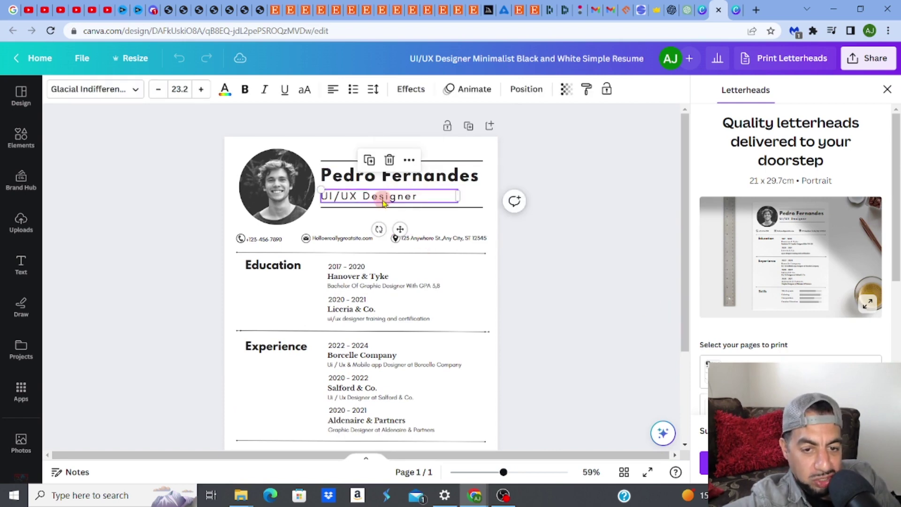
double_click(330, 177)
left_click_drag(325, 177, 371, 178)
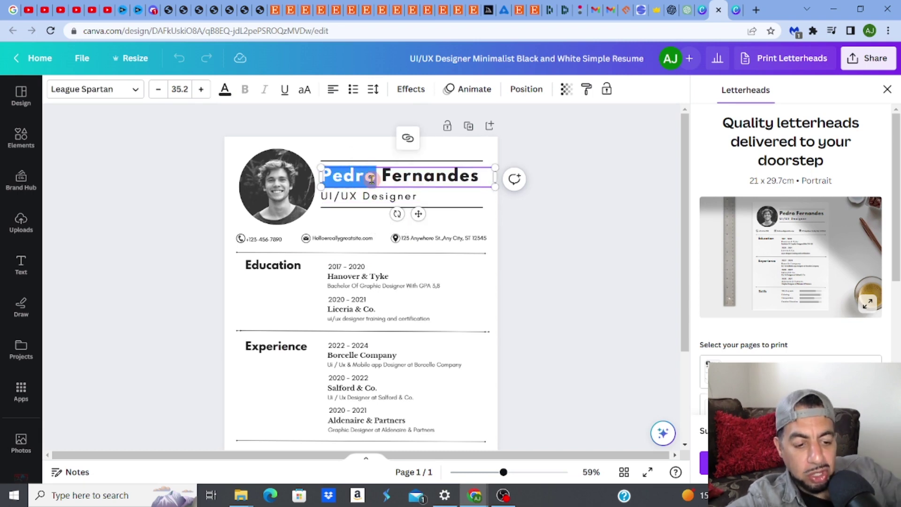
type("Jack")
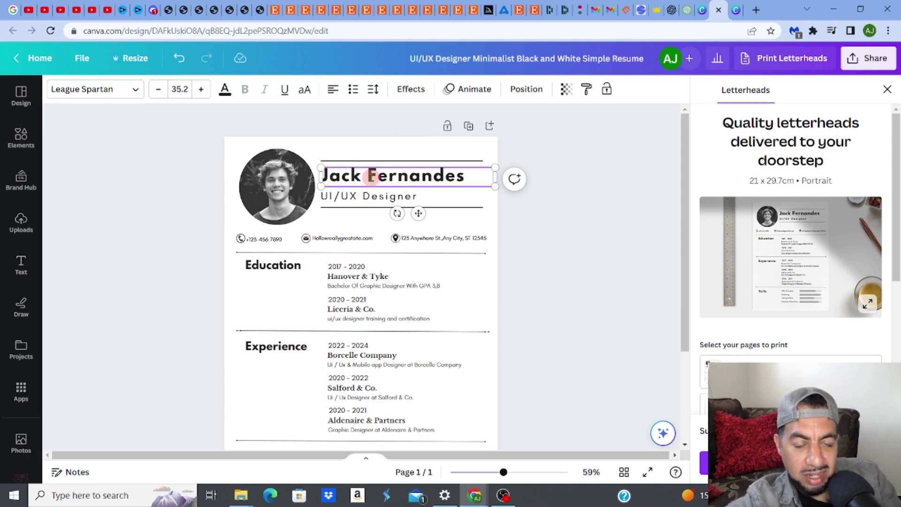
left_click_drag(370, 178, 464, 182)
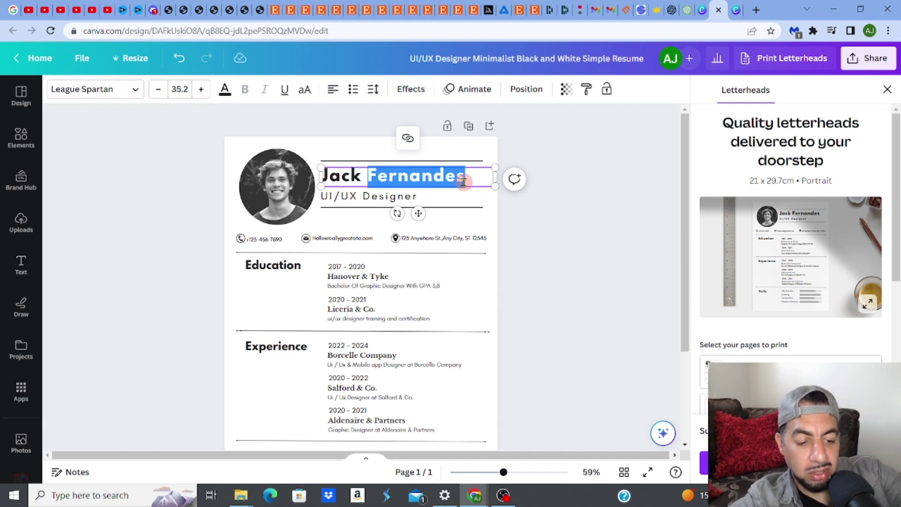
type("Smith")
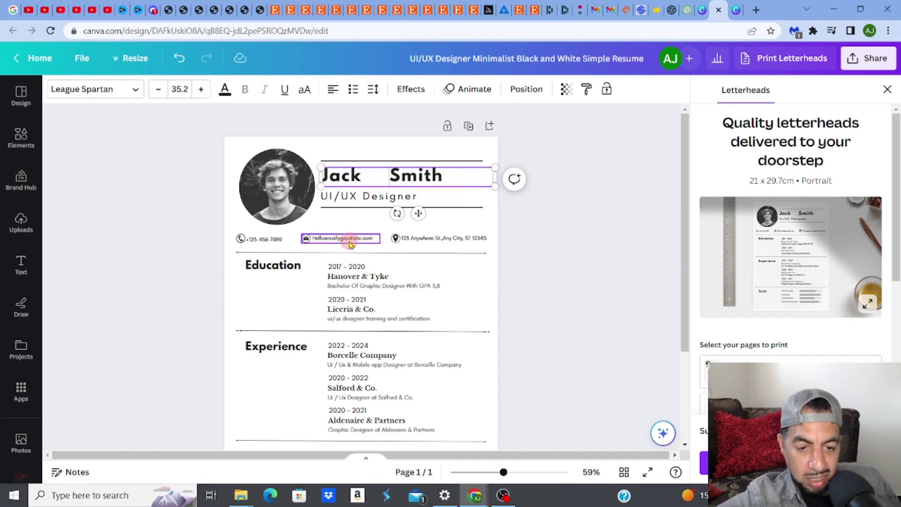
Select the 2017 - 2020 date and Hanover & Tyke entry, then show the sharing options
left_click(345, 268)
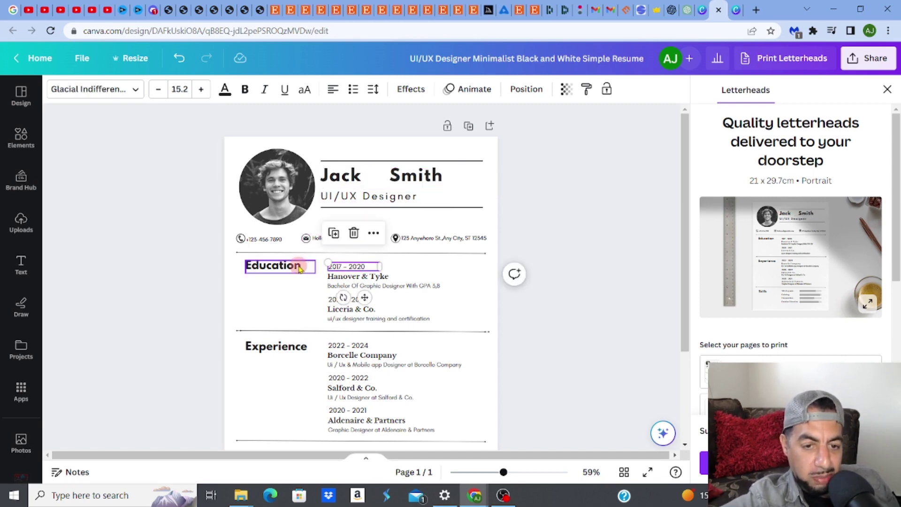
left_click(354, 278)
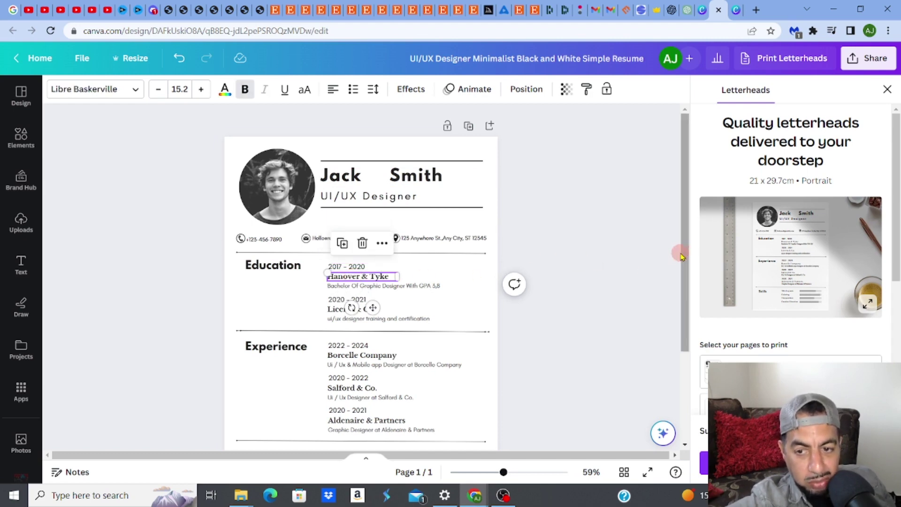
left_click_drag(682, 257, 697, 337)
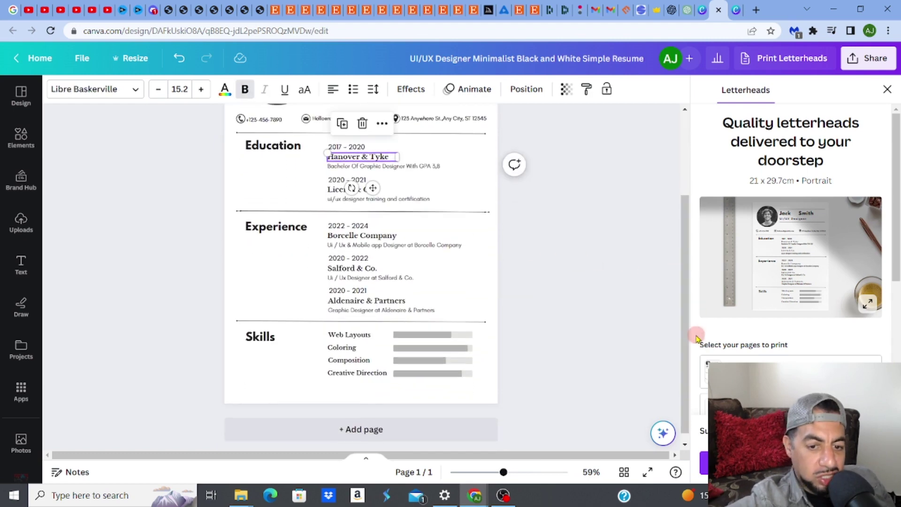
left_click(858, 66)
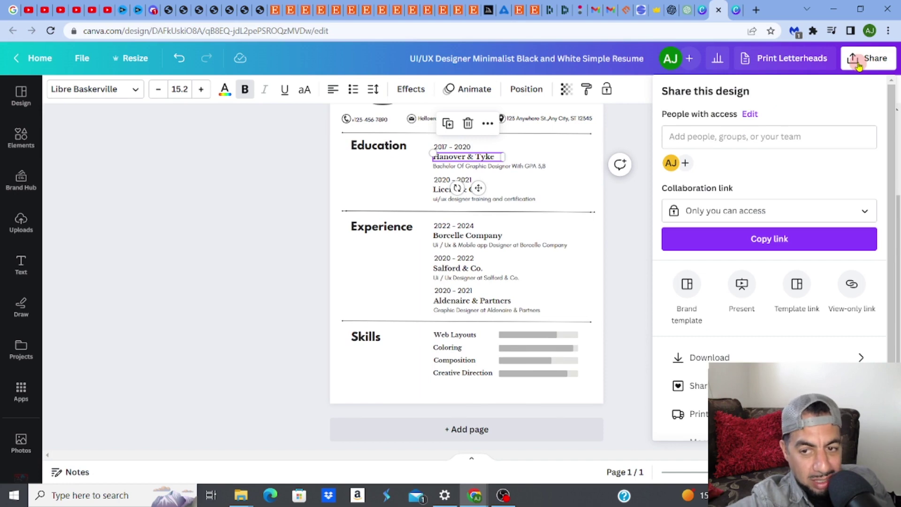
Dismiss the Share panel, select the resume page and bring up the Elements library
left_click(633, 215)
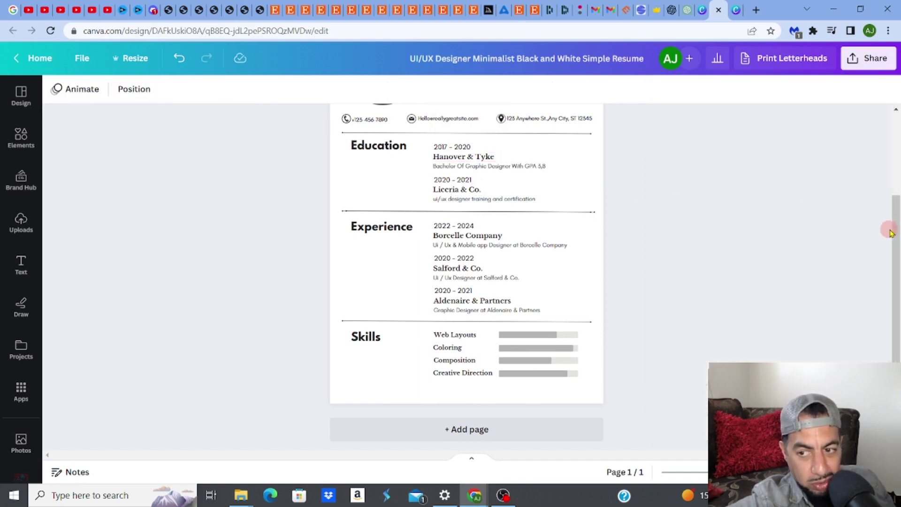
left_click_drag(893, 220, 894, 183)
scroll(891, 169, "up", 3)
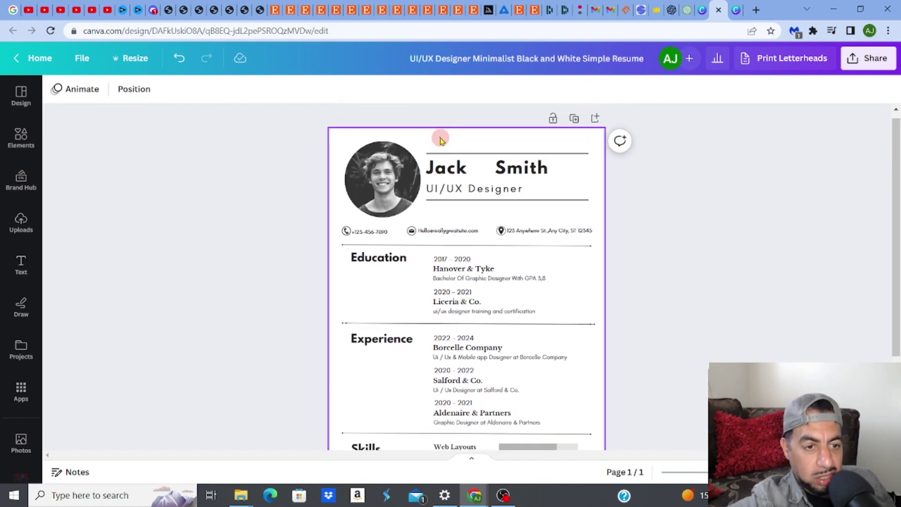
left_click(441, 140)
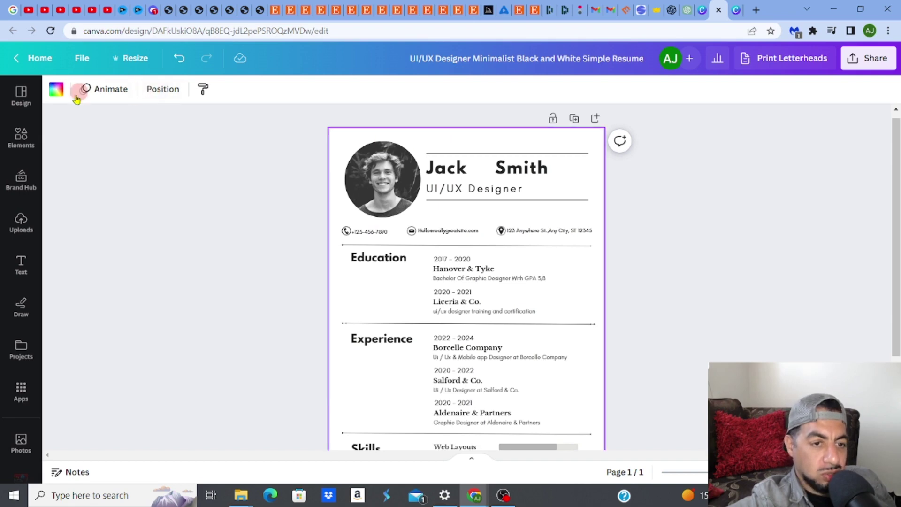
left_click(21, 139)
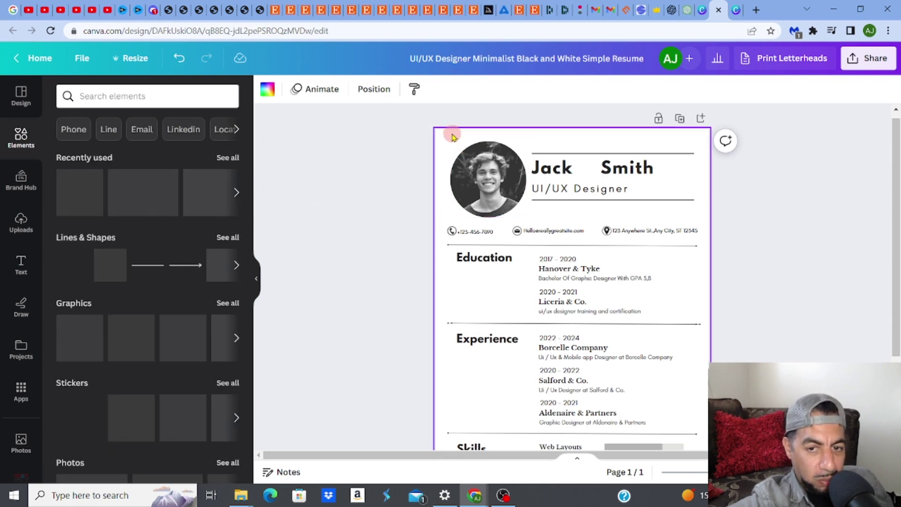
Change the resume page background colour to off-white #FFFFFD
left_click(268, 93)
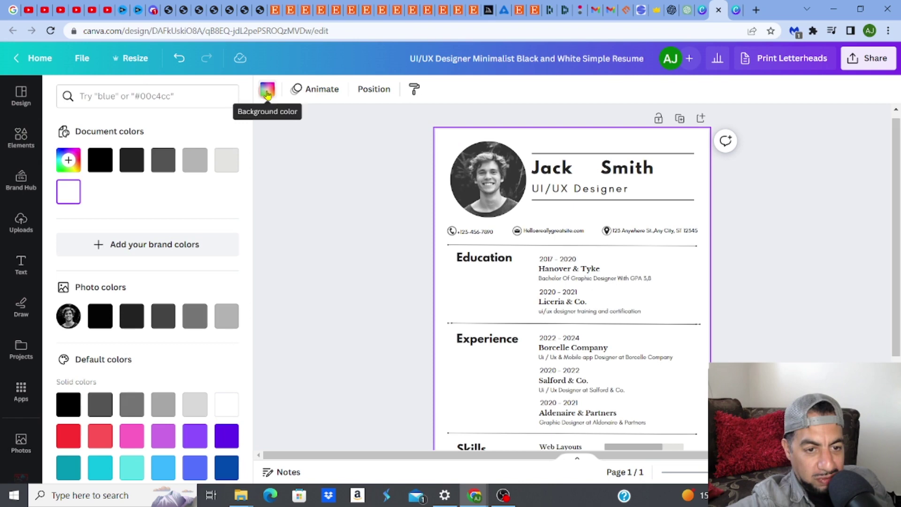
left_click(193, 160)
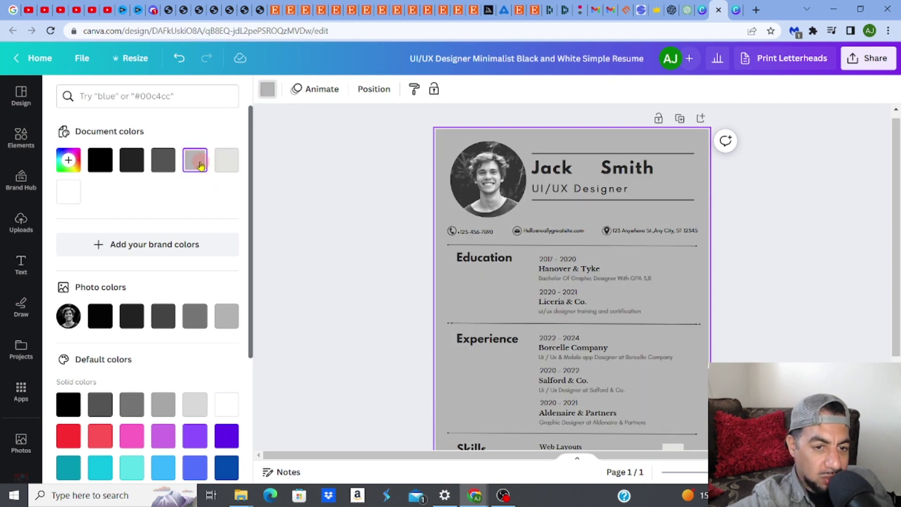
left_click(195, 161)
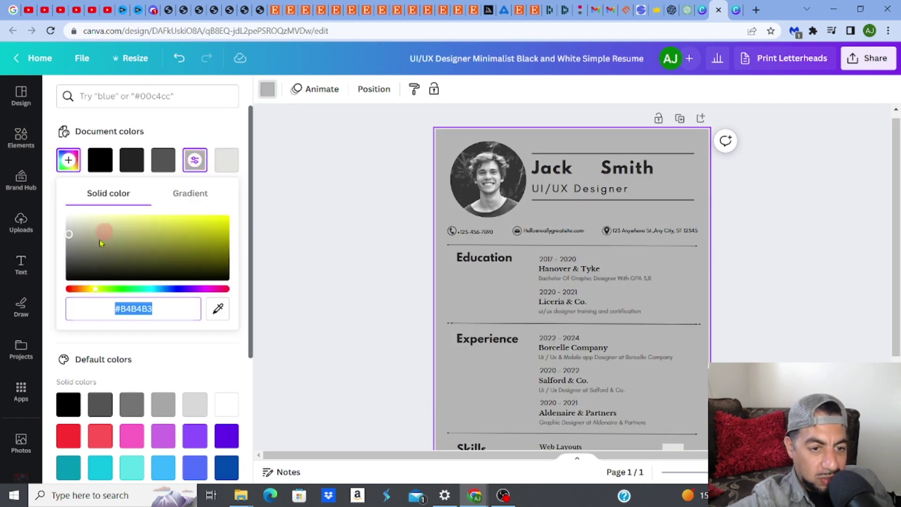
left_click(68, 225)
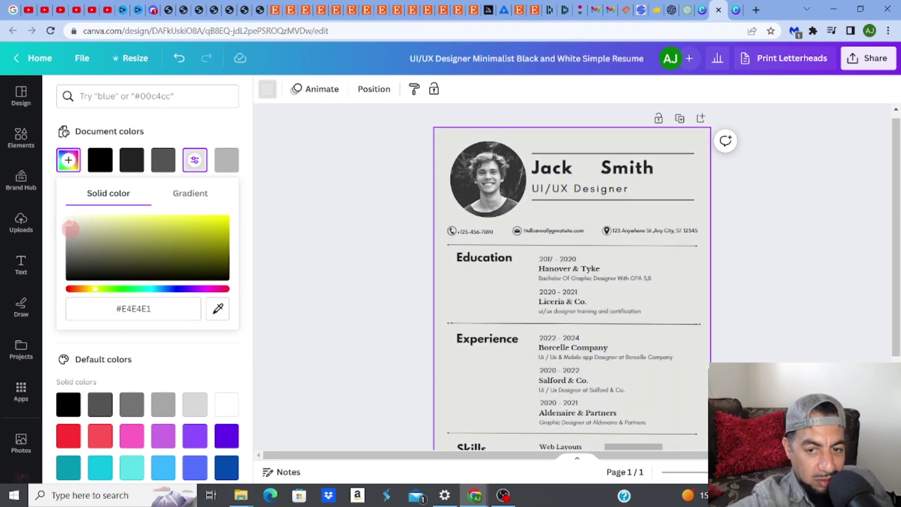
left_click_drag(70, 228, 67, 210)
left_click(336, 227)
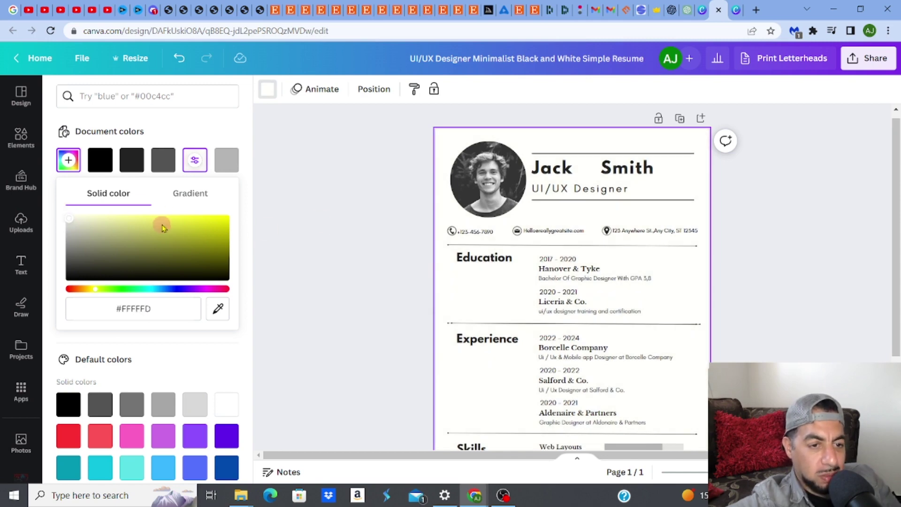
left_click(33, 141)
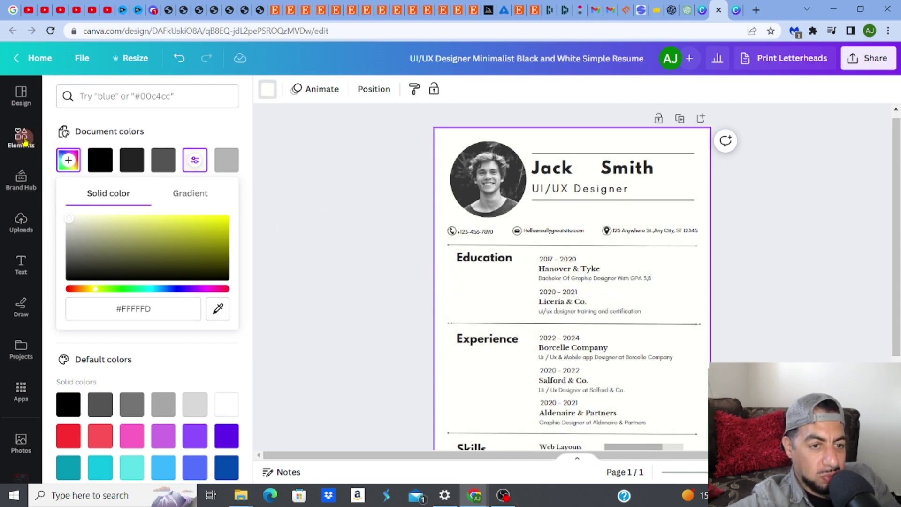
Add the recently used dark square to the resume and flatten it into a thin bar
left_click(85, 195)
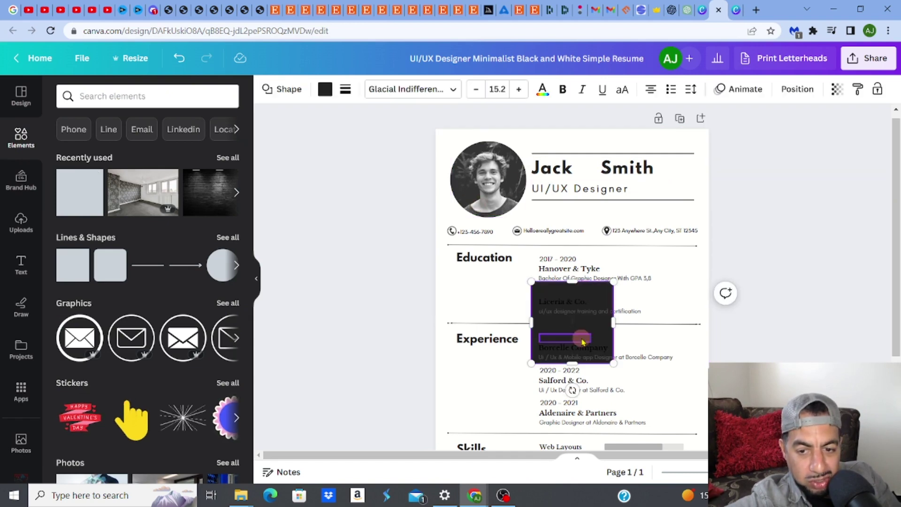
left_click(592, 291)
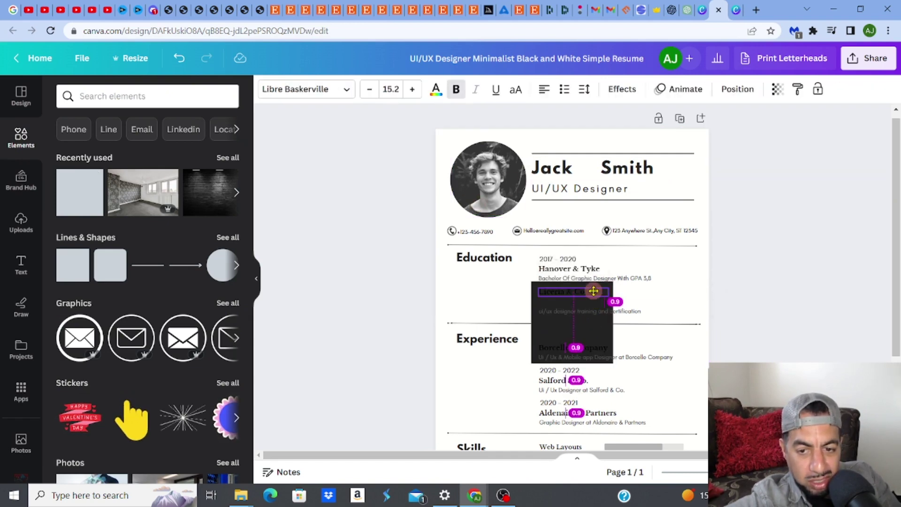
left_click(594, 291)
left_click_drag(593, 291, 586, 190)
left_click_drag(569, 248, 563, 175)
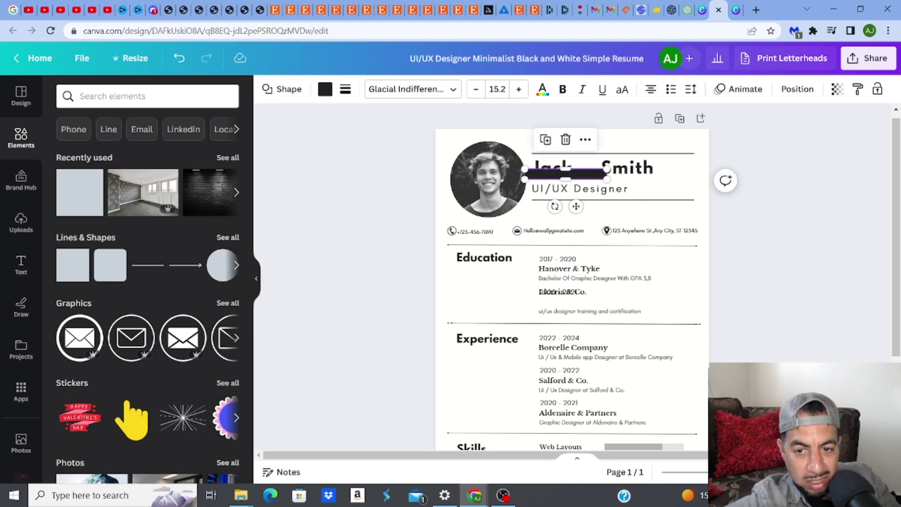
Position the dark bar just below the UI/UX Designer title and widen it across the header
scroll(570, 272, "up", 1)
scroll(519, 148, "up", 1)
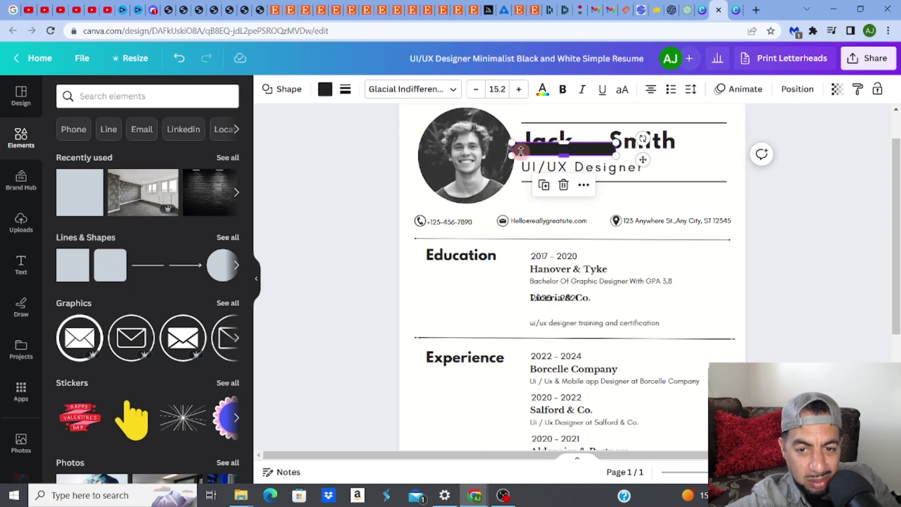
left_click_drag(519, 151, 529, 188)
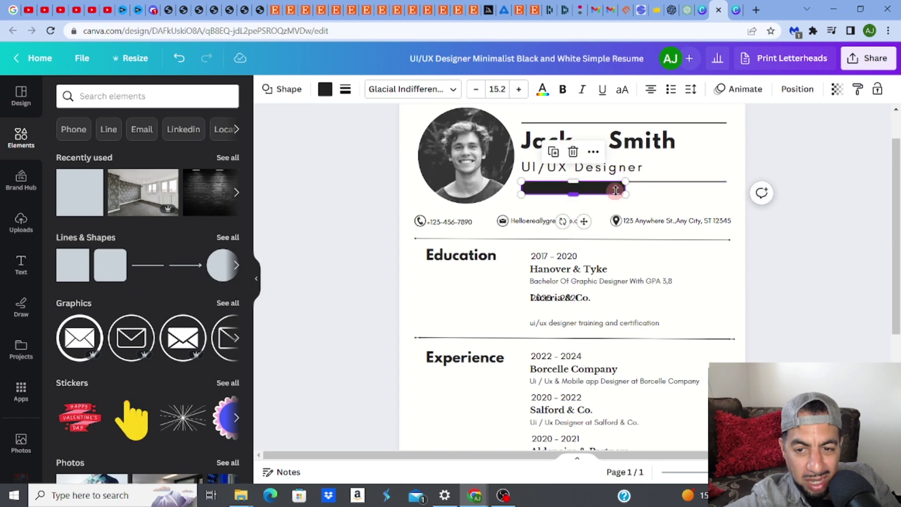
left_click_drag(628, 182, 730, 182)
left_click(812, 176)
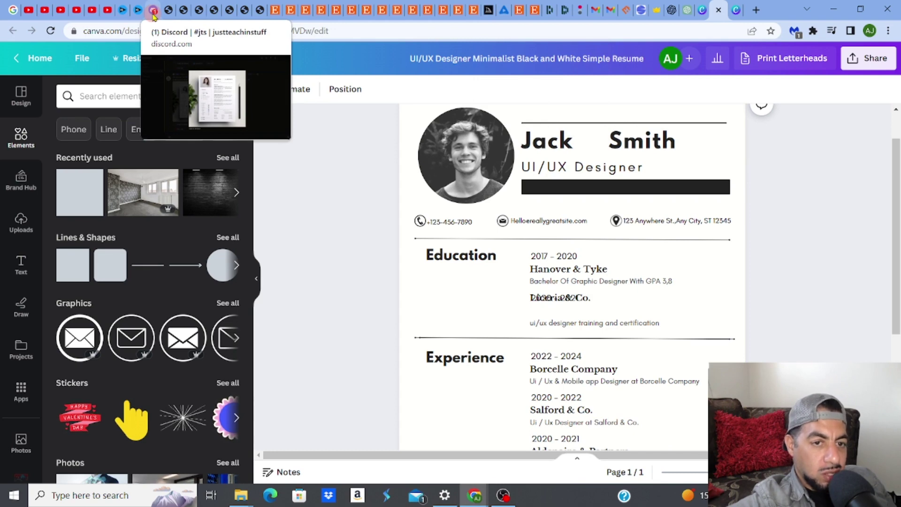
In Discord's jts channel, enlarge Midjourney's grid of four minimalist resume designs
left_click(153, 10)
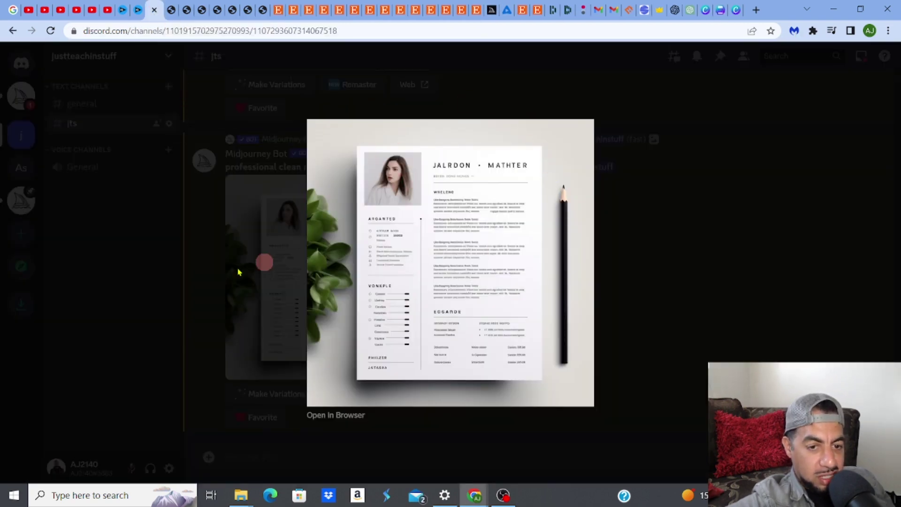
left_click(159, 273)
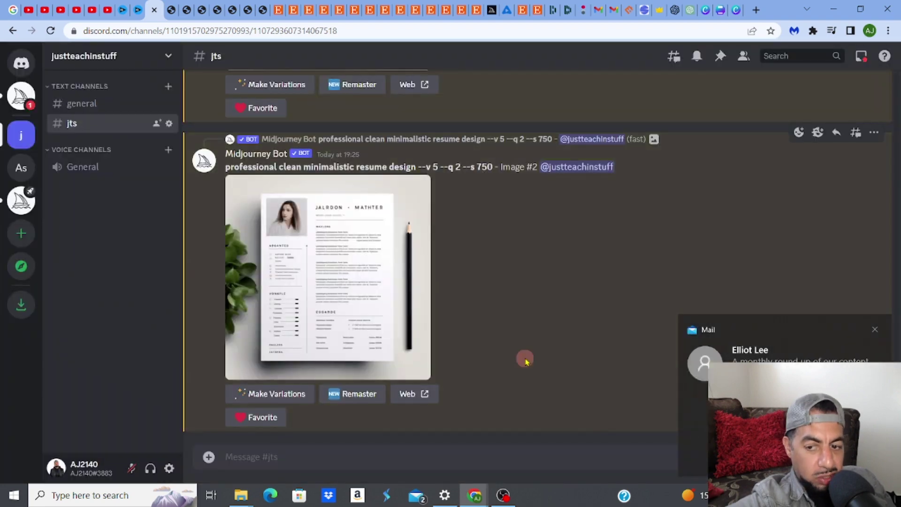
left_click(875, 330)
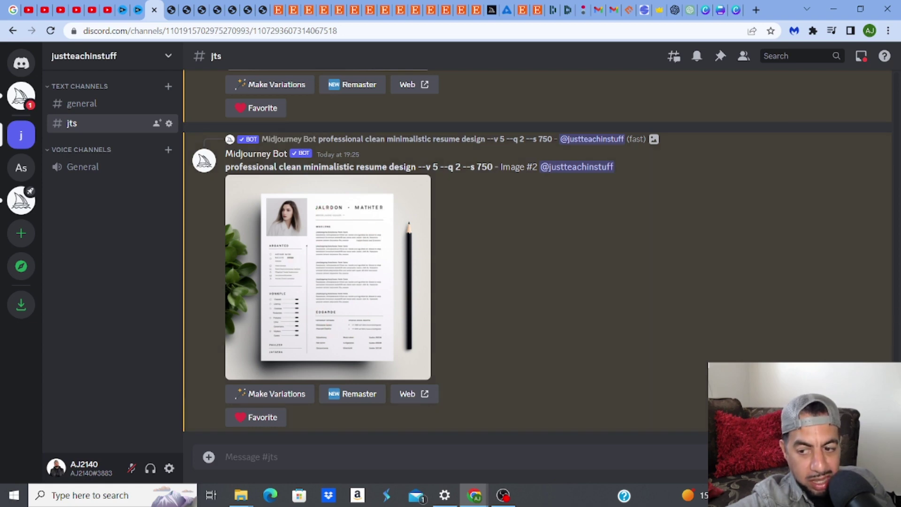
scroll(539, 257, "up", 5)
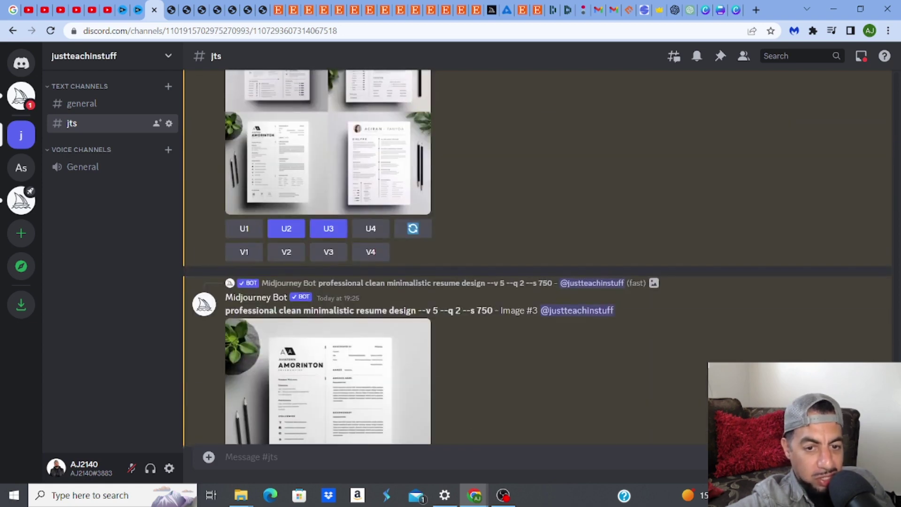
scroll(539, 258, "down", 1)
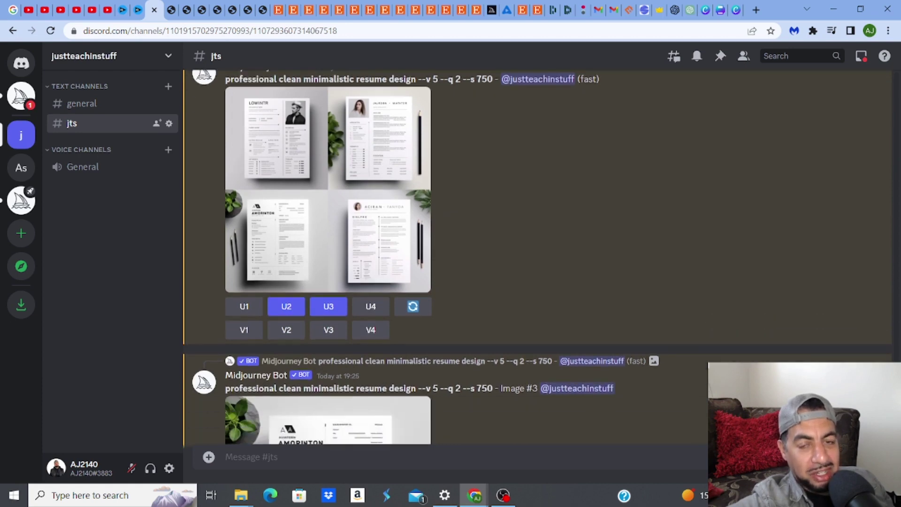
scroll(539, 258, "up", 1)
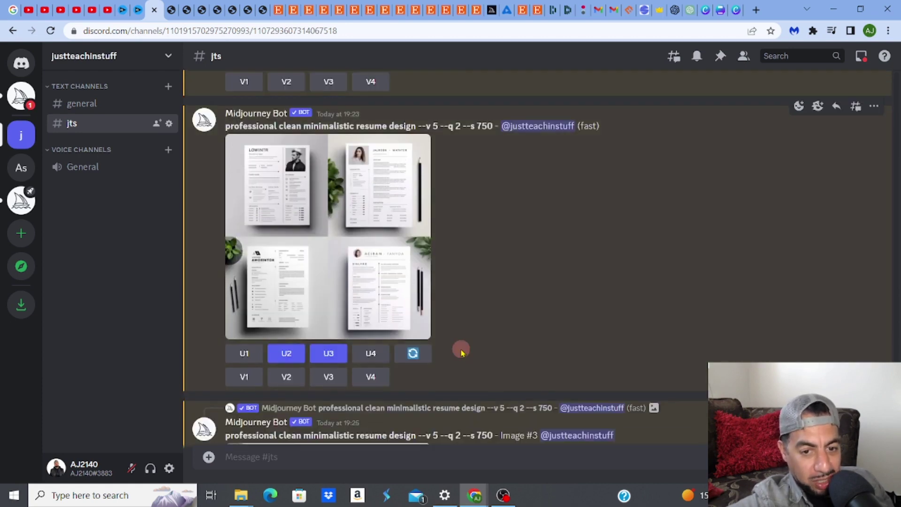
left_click(367, 250)
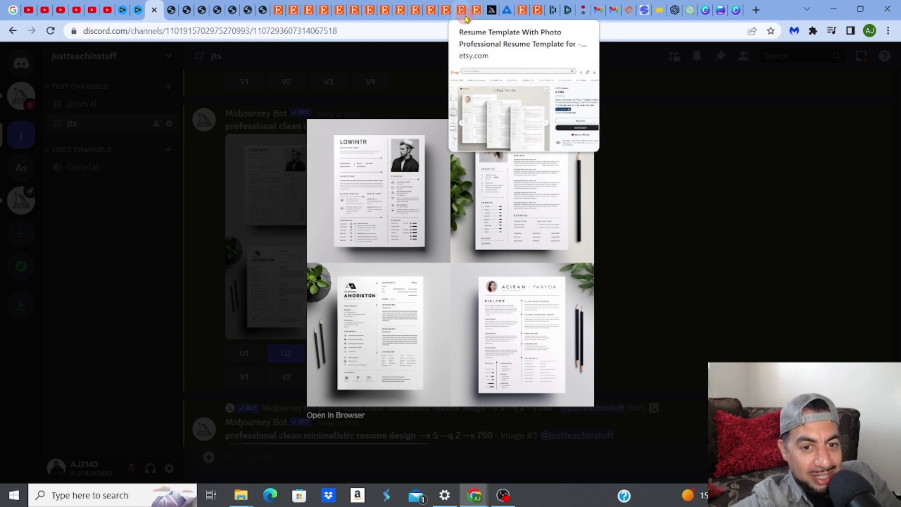
Search Etsy for 'resume mockups'
left_click(466, 18)
left_click(225, 65)
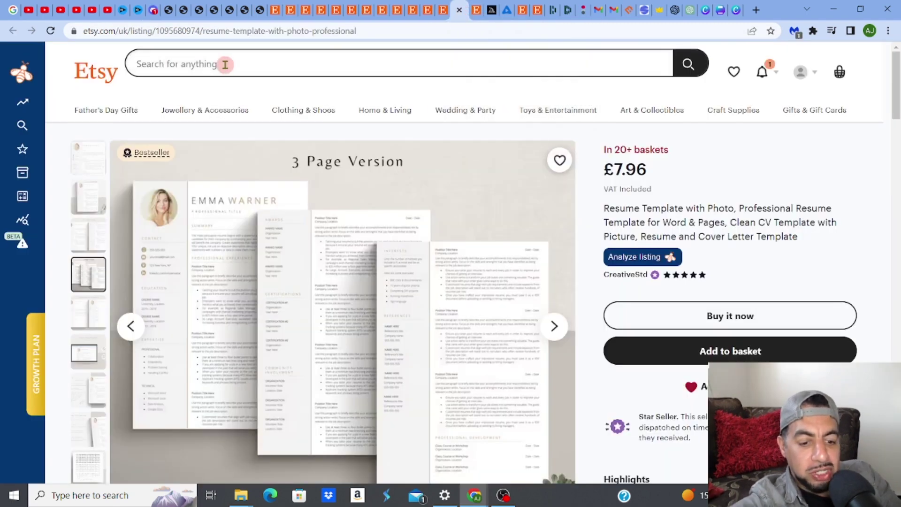
type("resu")
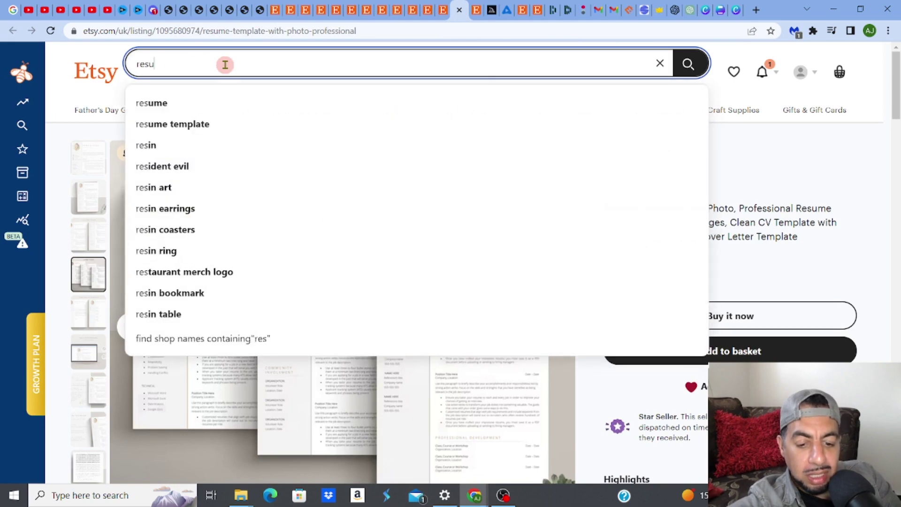
type("me mo")
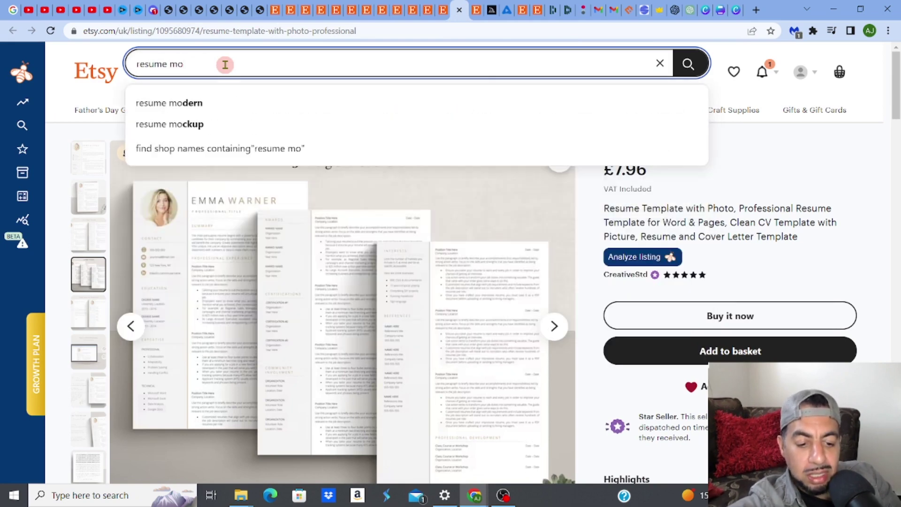
type("ckups")
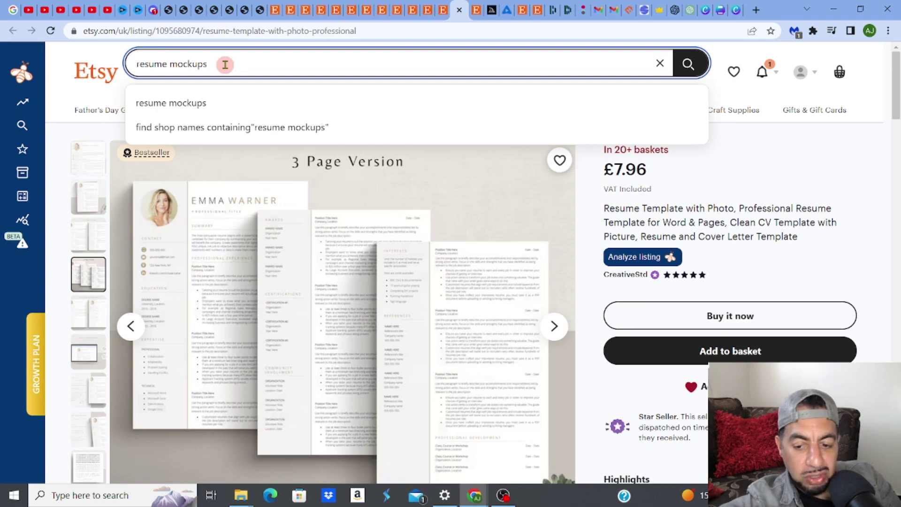
key("Return")
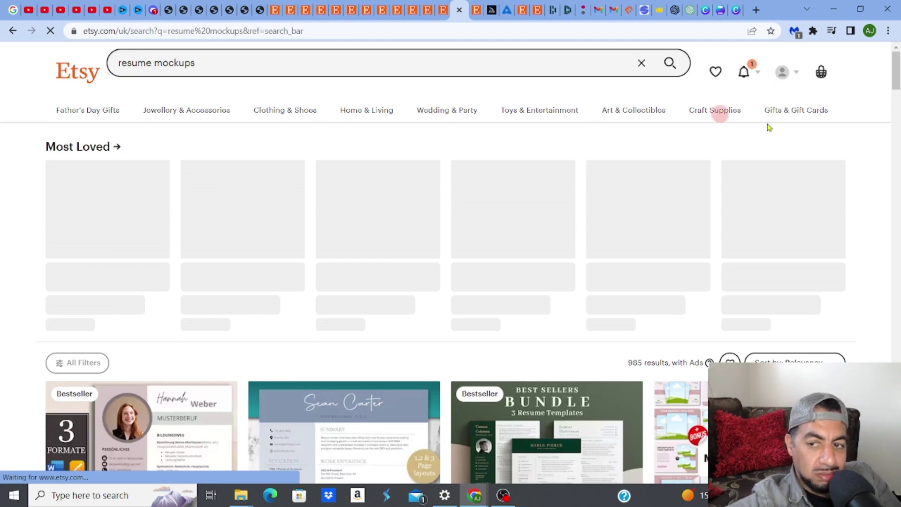
Browse the resume mockup results, including MoxyMall bundles and templates around £7–£10
left_click_drag(897, 81, 898, 112)
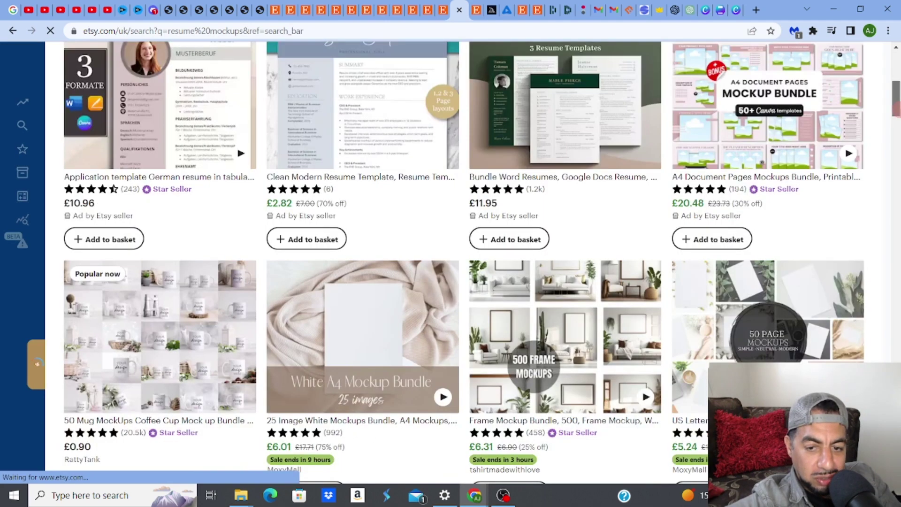
scroll(161, 220, "down", 3)
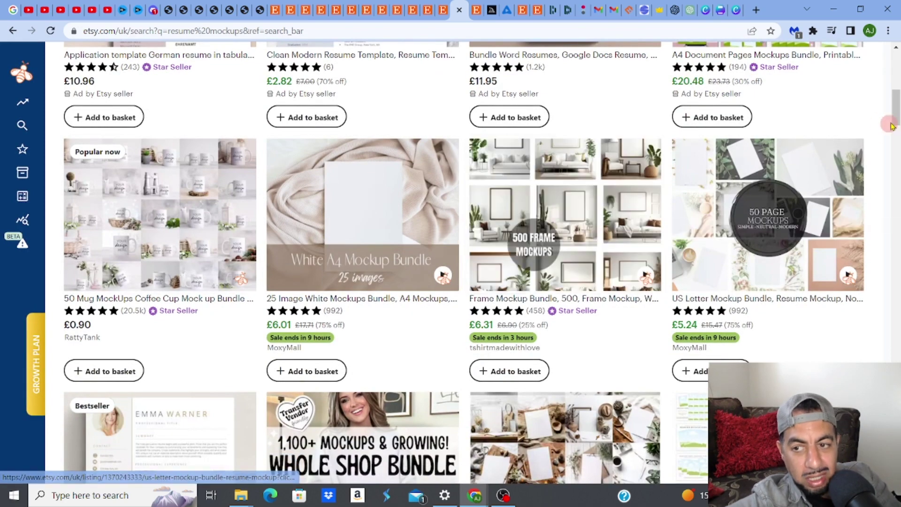
scroll(480, 214, "down", 4)
scroll(567, 235, "down", 2)
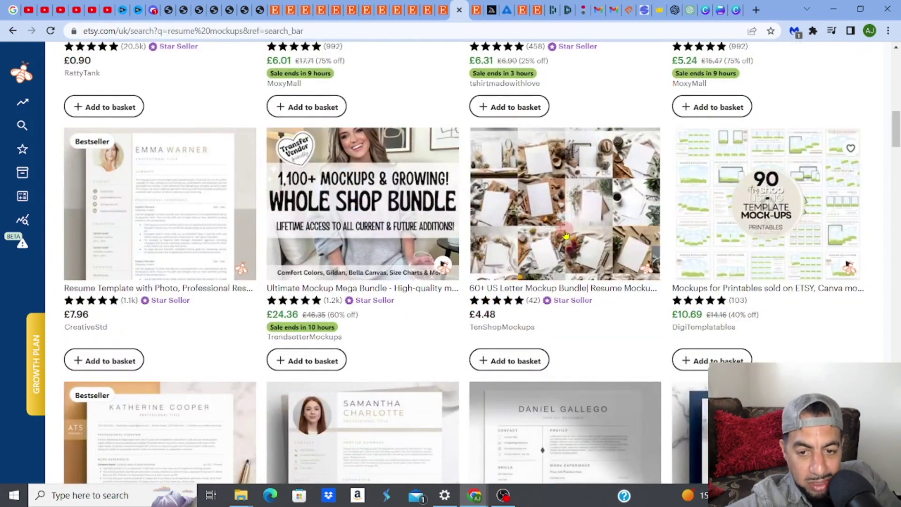
scroll(566, 234, "down", 7)
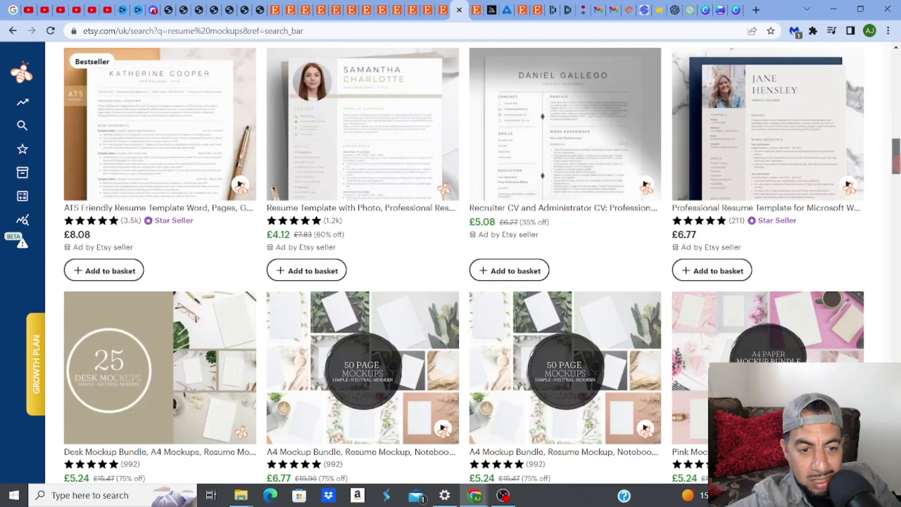
scroll(899, 152, "up", 3)
scroll(898, 153, "down", 8)
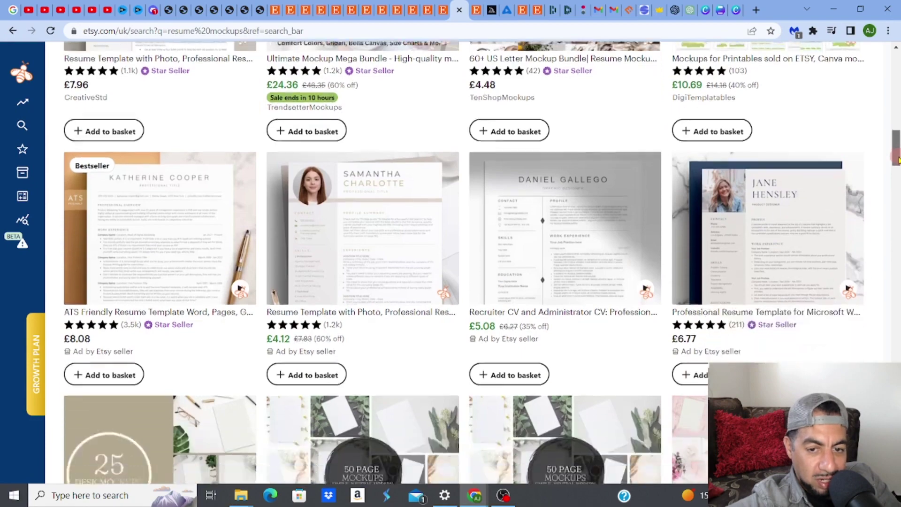
scroll(470, 263, "down", 3)
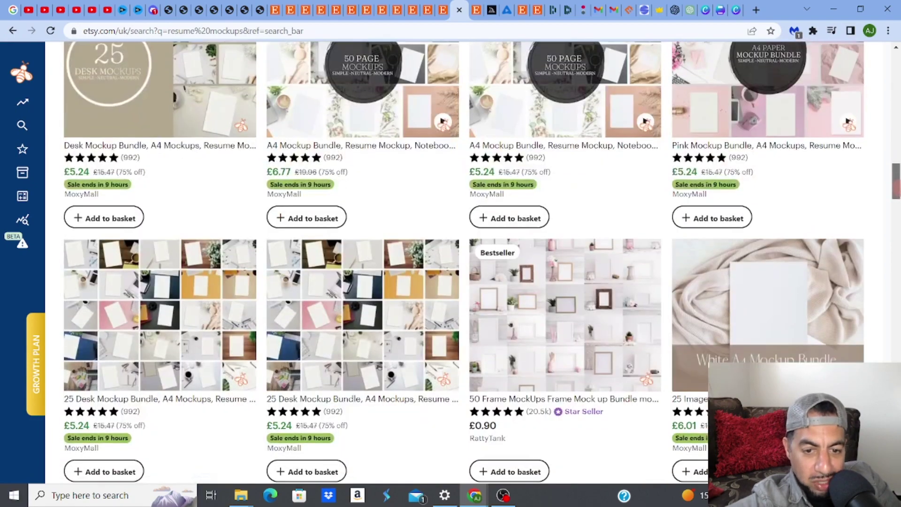
scroll(470, 263, "down", 6)
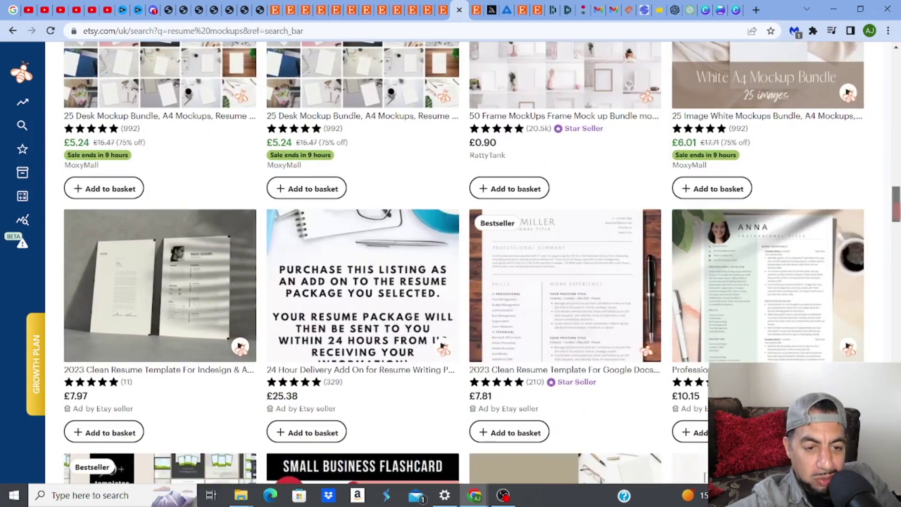
scroll(148, 186, "down", 1)
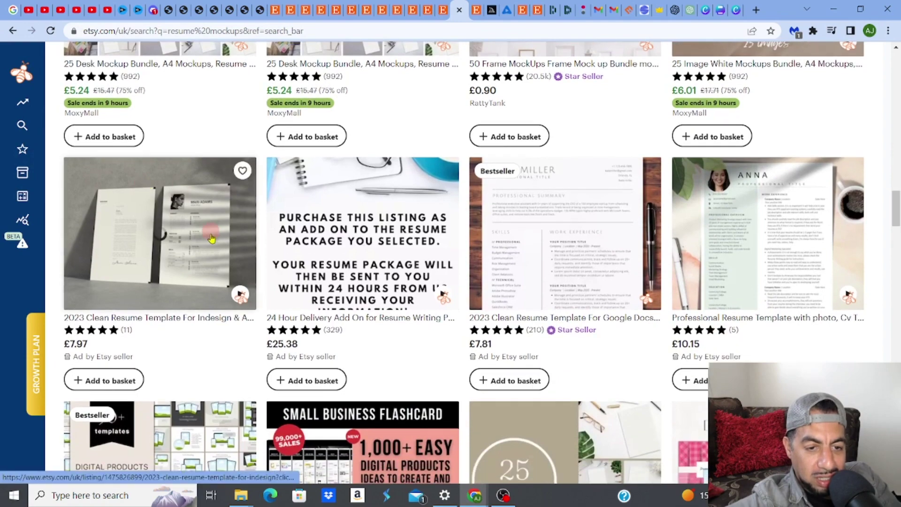
mouse_move(154, 230)
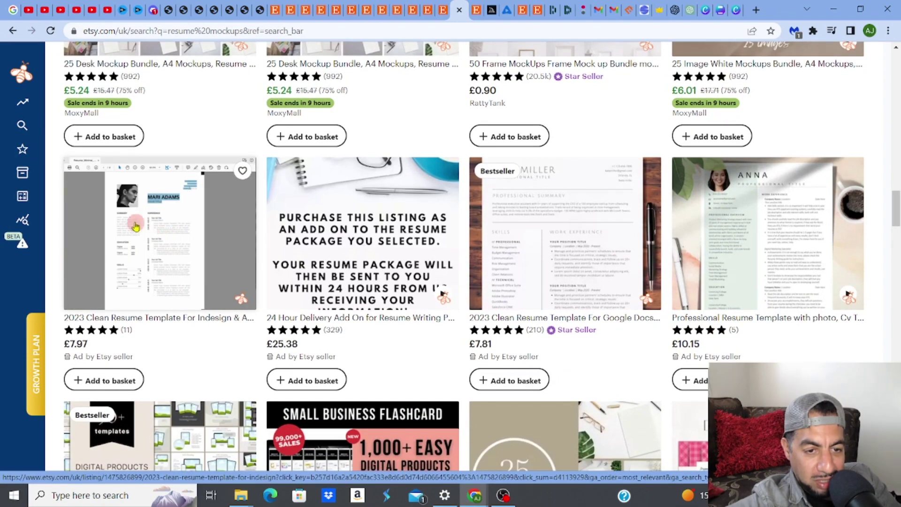
mouse_move(742, 242)
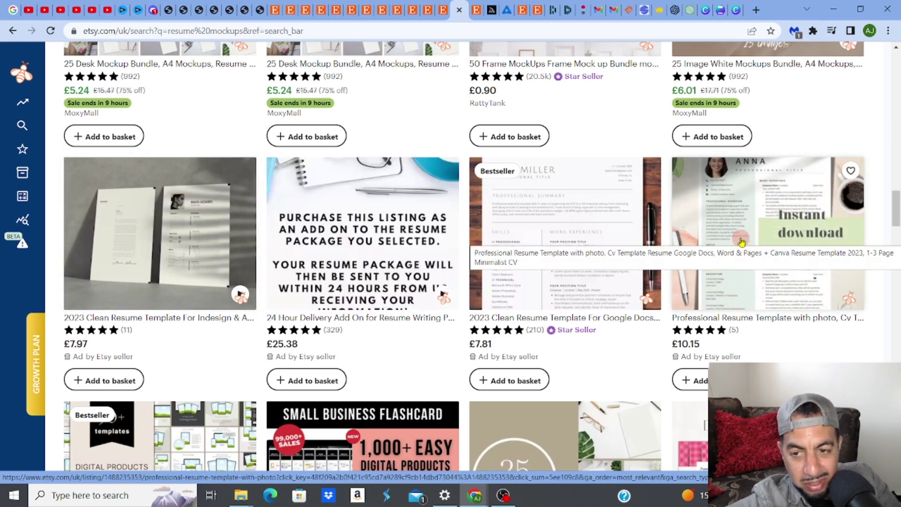
scroll(742, 242, "down", 1)
scroll(552, 261, "up", 1)
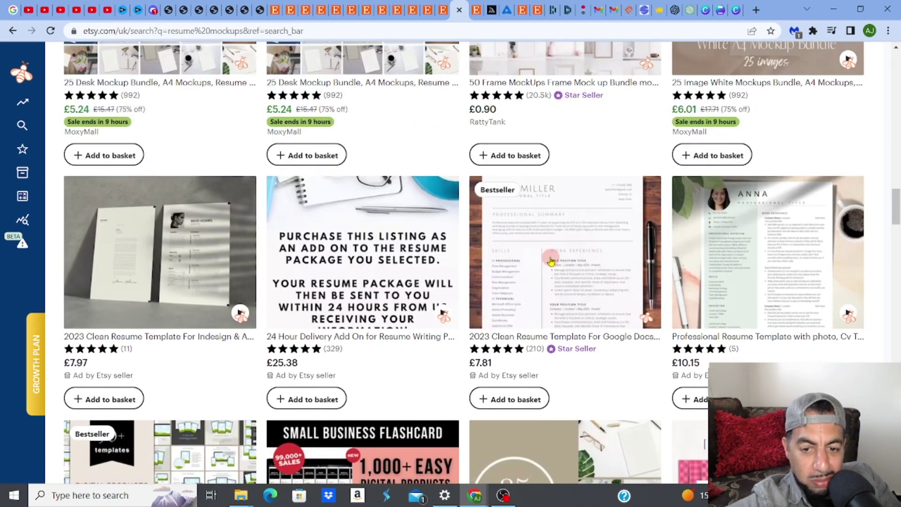
Open ModernSpaceCo's £7.81 '2023 Clean Resume Template For Google Docs, Word & Pages' listing
left_click(503, 247)
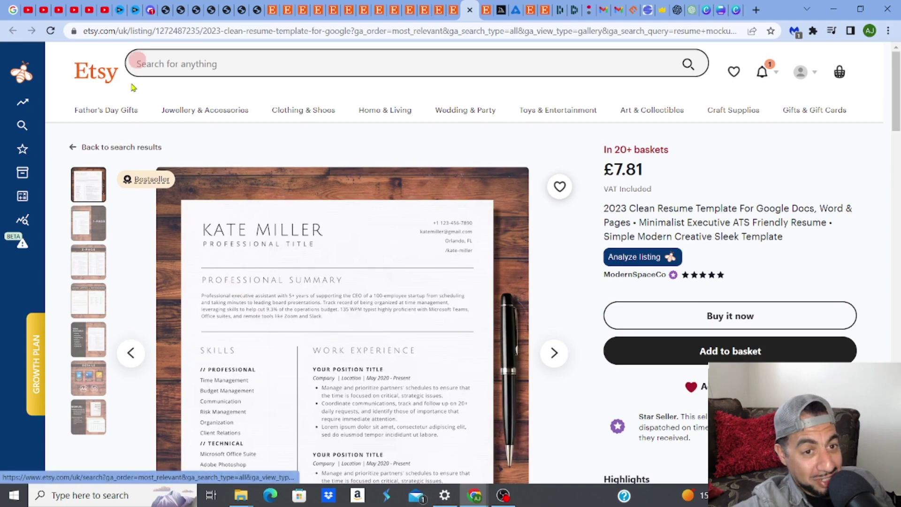
Return to Discord's jts channel showing the four-design resume grid and upscaled image #3
left_click(150, 14)
left_click(160, 217)
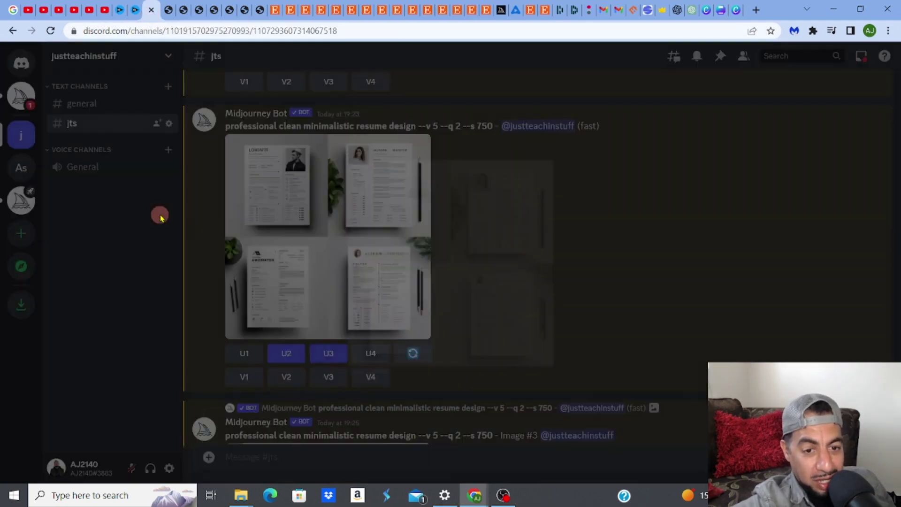